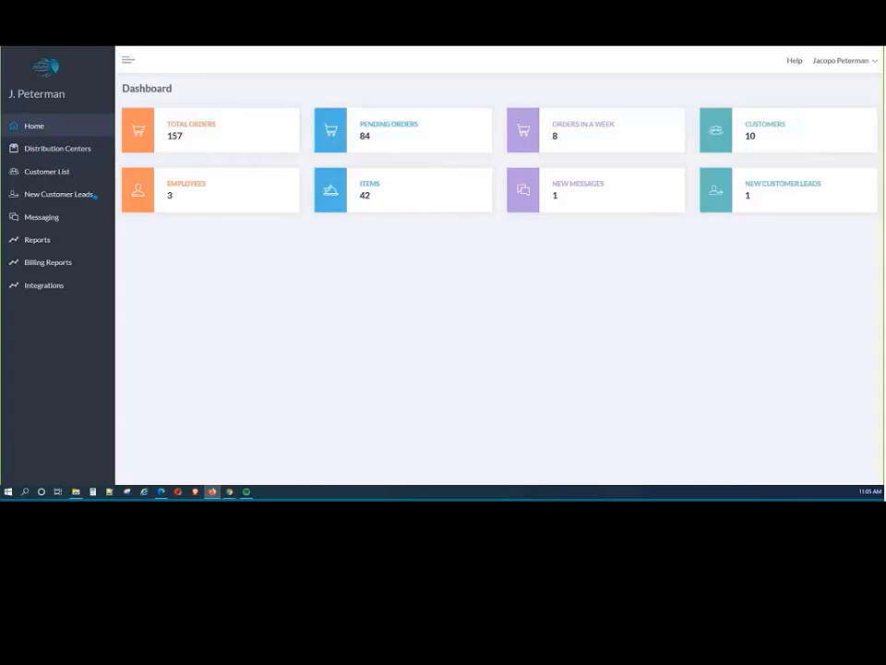
- Open the Retail Goods item catalog among the Mountain Region distribution center's sales divisions
{"action": "left_click", "coordinate": [74, 153]}
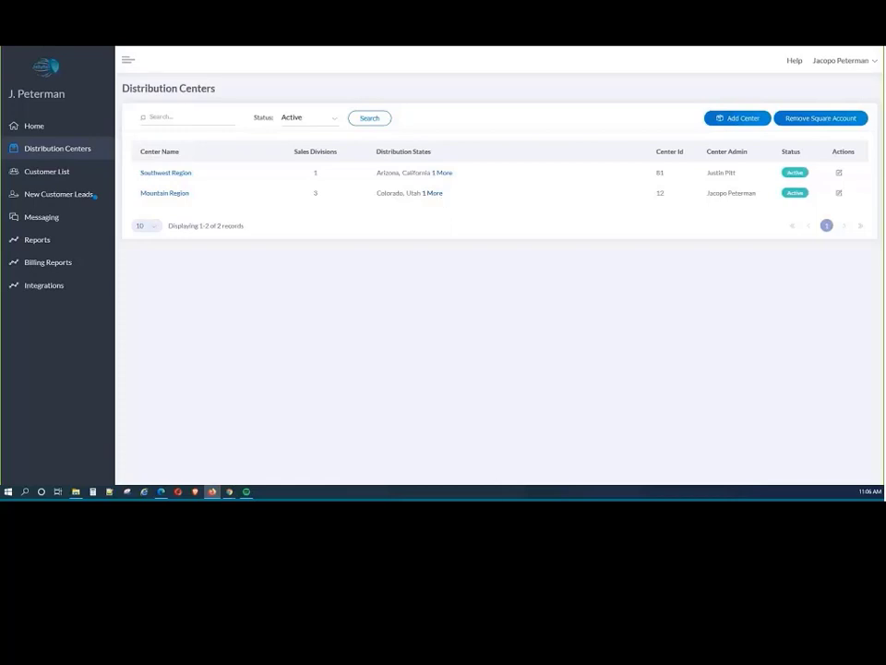
{"action": "left_click", "coordinate": [174, 195]}
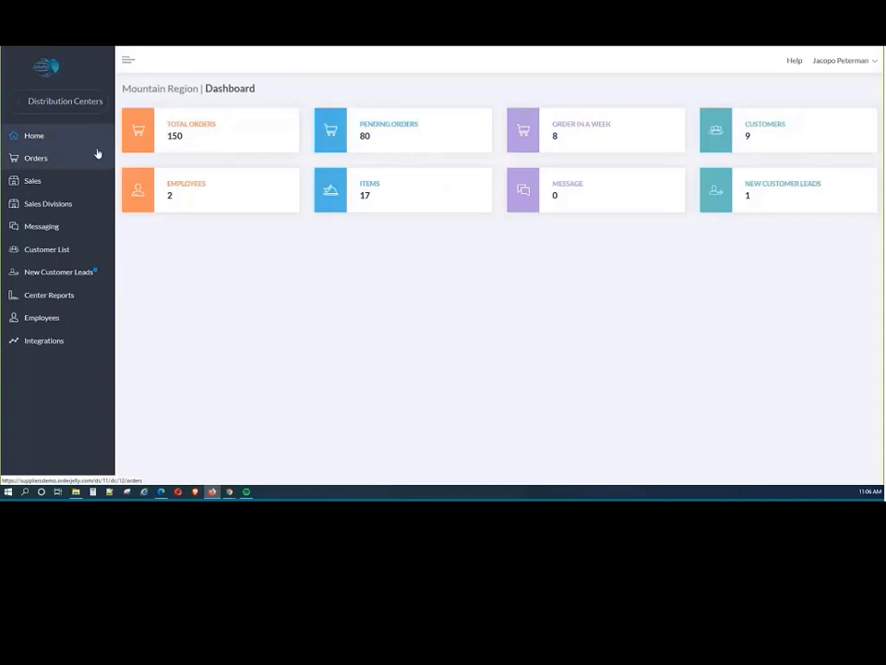
{"action": "left_click", "coordinate": [54, 208]}
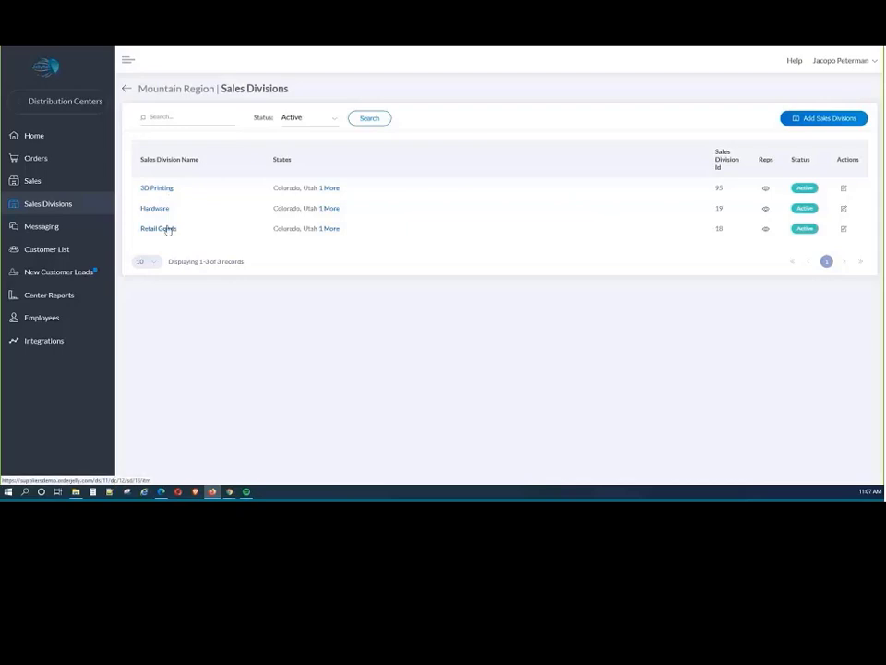
{"action": "left_click", "coordinate": [167, 230]}
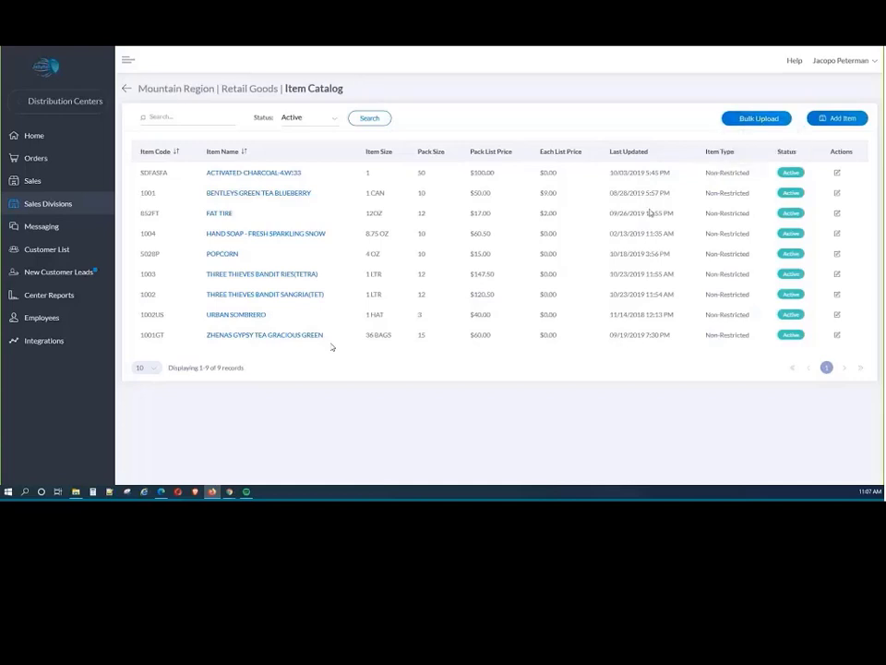
- Open the ACTIVATED-CHARCOAL item for editing and examine its details, pricing, tag and barcode fields
{"action": "left_click", "coordinate": [837, 172]}
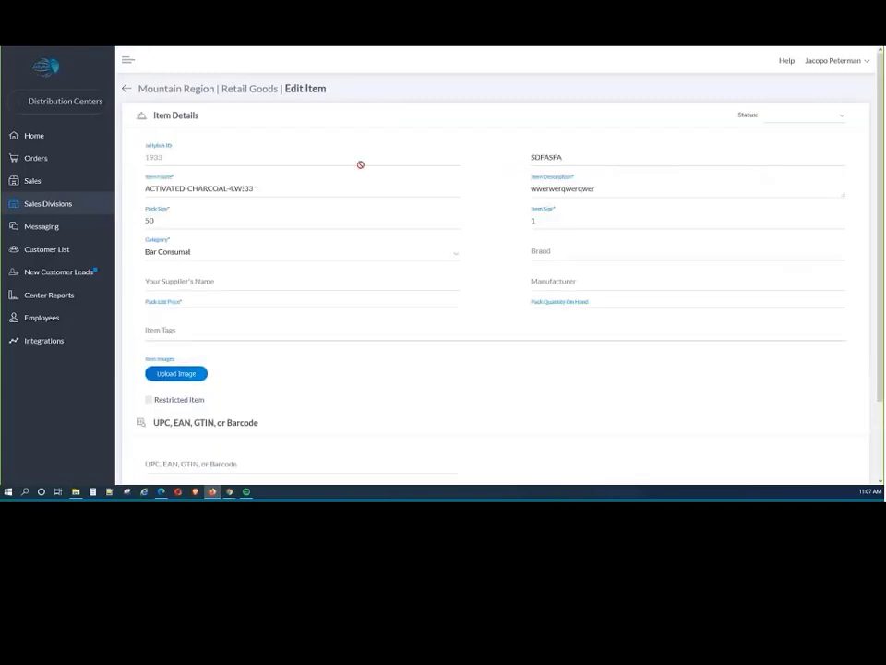
{"action": "scroll", "coordinate": [170, 135], "scroll_direction": "down", "scroll_amount": 1}
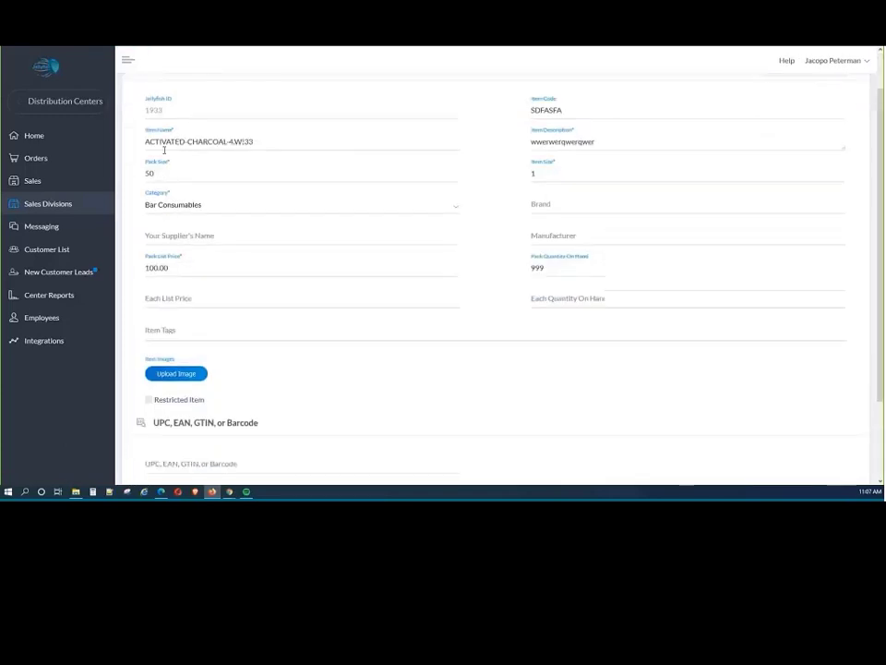
{"action": "scroll", "coordinate": [164, 149], "scroll_direction": "down", "scroll_amount": 2}
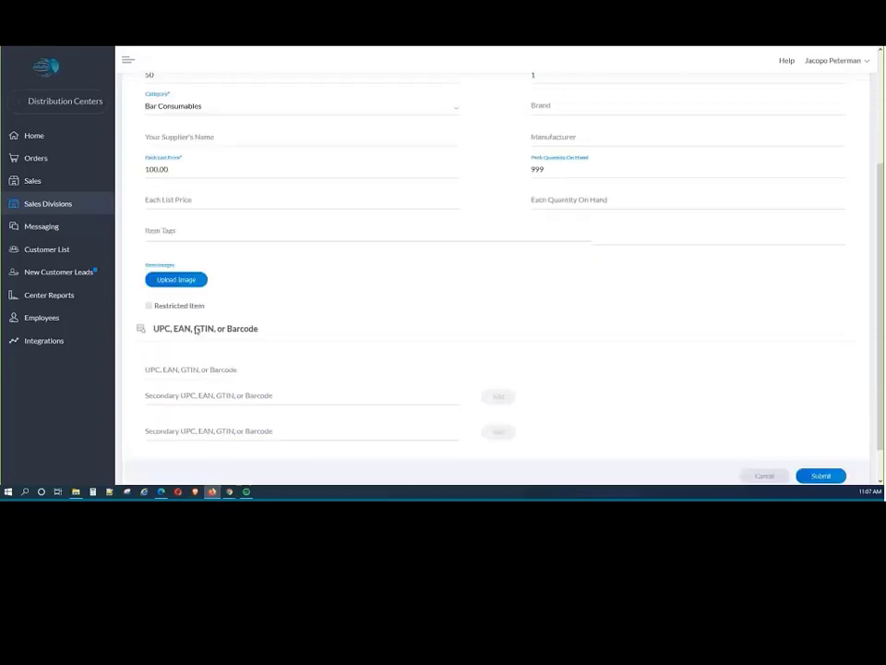
- Leave the charcoal item's edit form and review the item details of ZHENAS GYPSY TEA GRACIOUS GREEN
{"action": "left_click", "coordinate": [126, 89]}
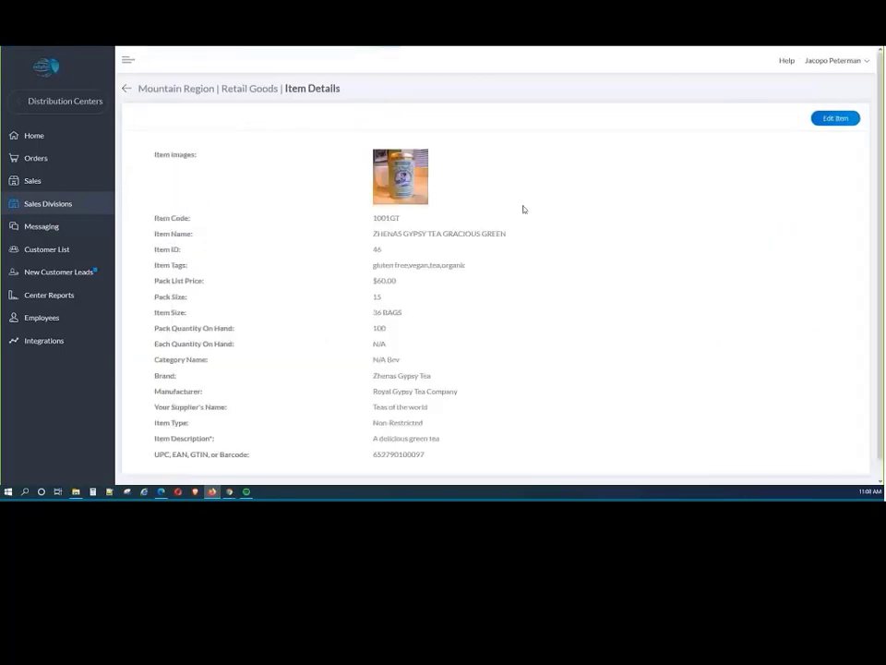
{"action": "scroll", "coordinate": [523, 209], "scroll_direction": "down", "scroll_amount": 1}
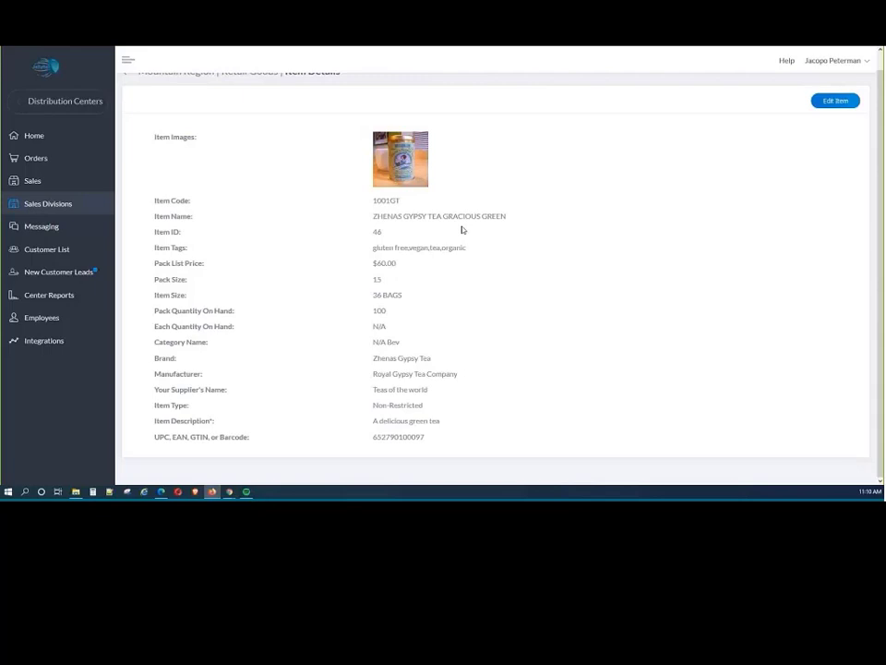
{"action": "scroll", "coordinate": [146, 144], "scroll_direction": "up", "scroll_amount": 2}
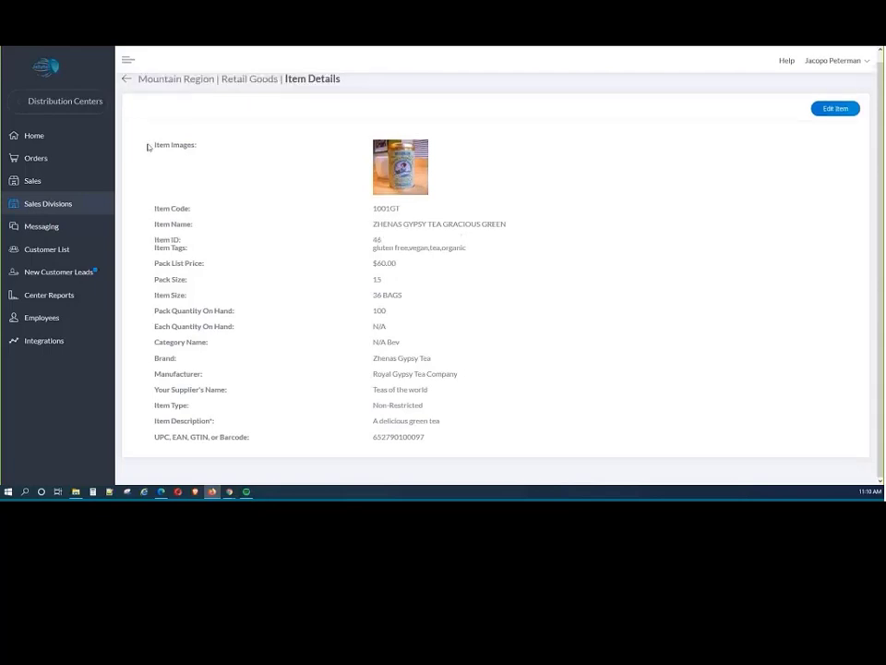
- Open ZHENAS GYPSY TEA GRACIOUS GREEN for editing from the catalog and complete its description as "A delicious green tea"
{"action": "left_click", "coordinate": [127, 87]}
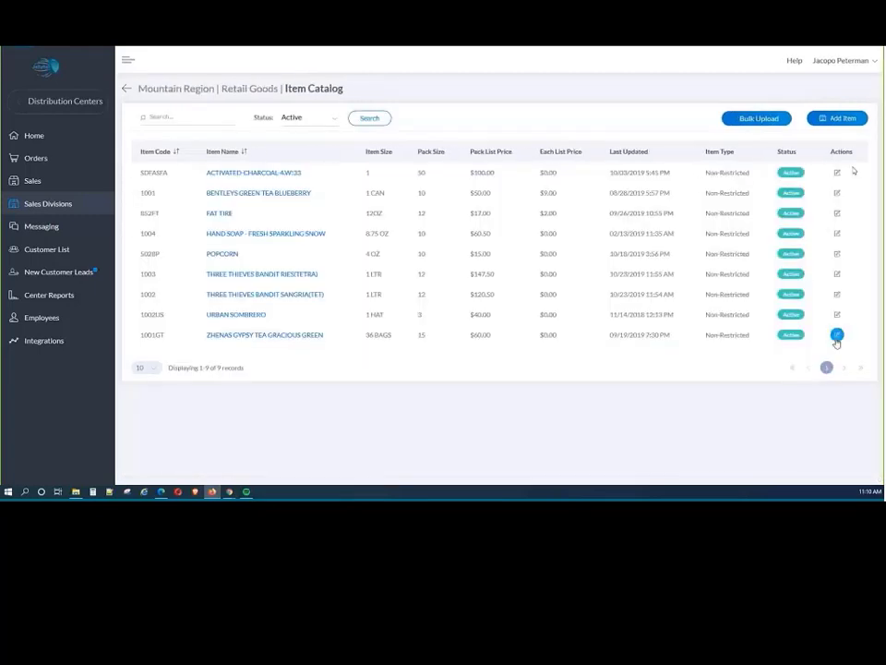
{"action": "left_click", "coordinate": [836, 336]}
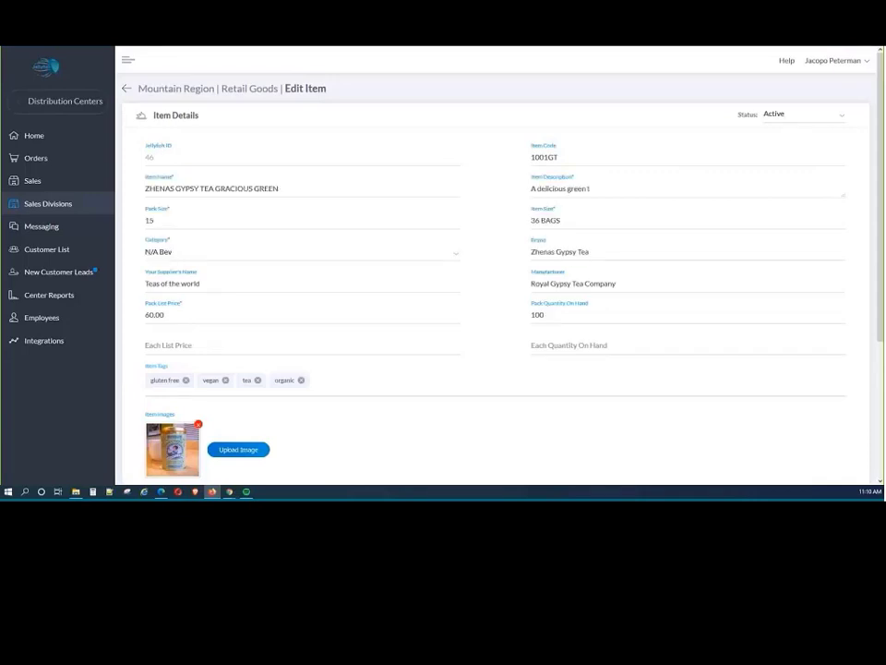
{"action": "type", "text": "ea"}
- Open the KevCo Wine and Spirits record from Mountain Region's customer list and review its site, contact and payment details
{"action": "left_click", "coordinate": [68, 251]}
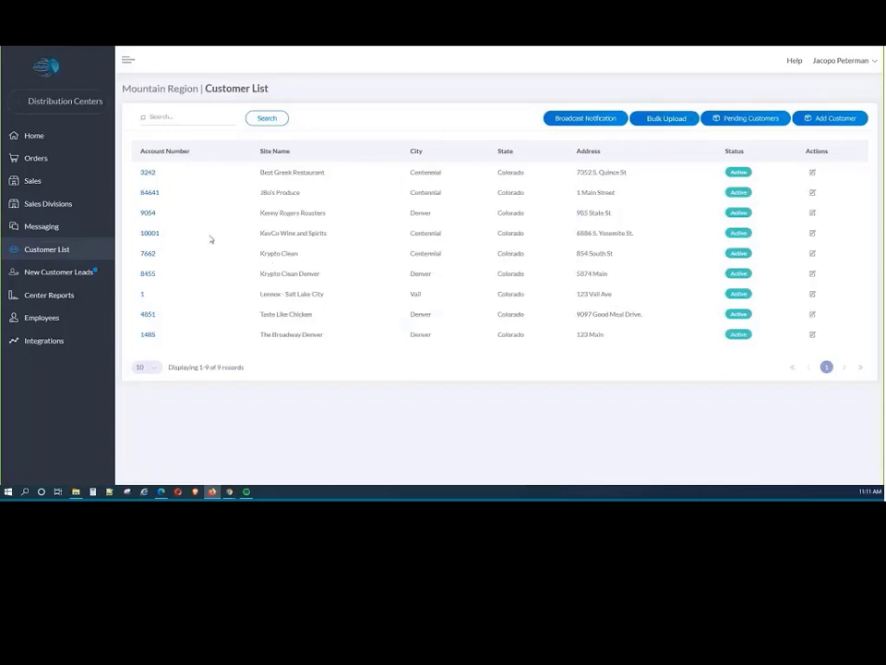
{"action": "left_click", "coordinate": [172, 237]}
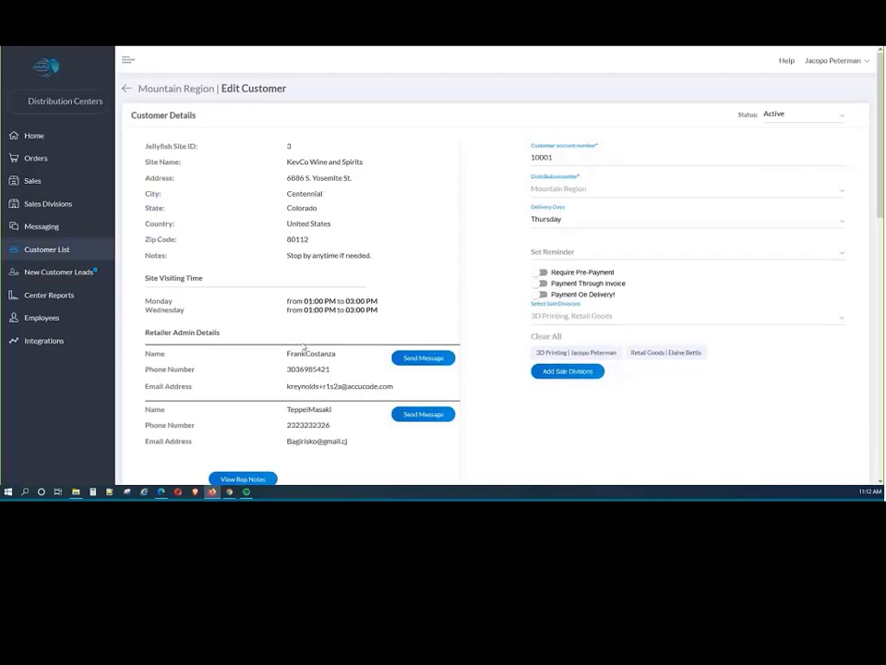
{"action": "scroll", "coordinate": [322, 350], "scroll_direction": "down", "scroll_amount": 1}
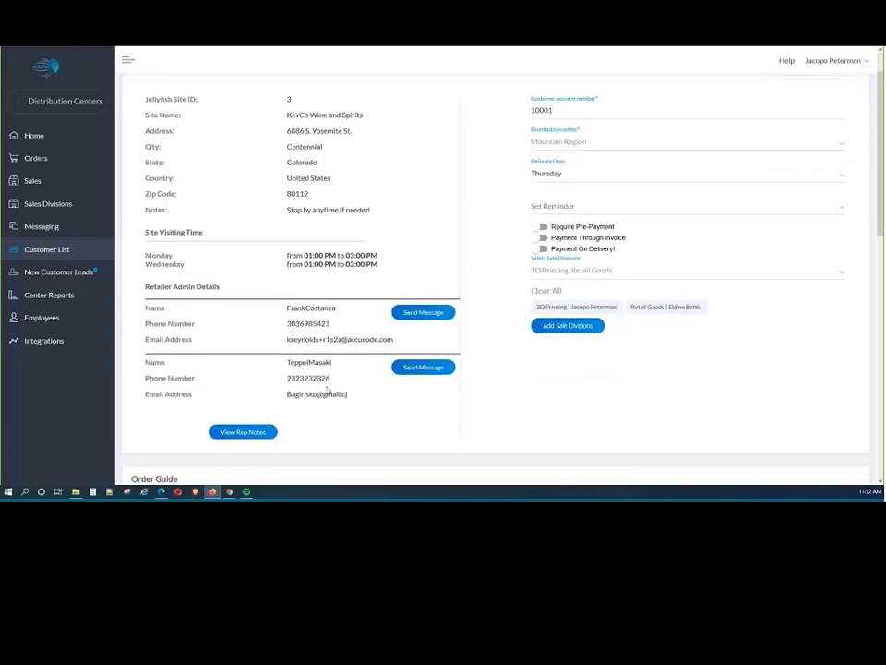
{"action": "scroll", "coordinate": [326, 382], "scroll_direction": "up", "scroll_amount": 1}
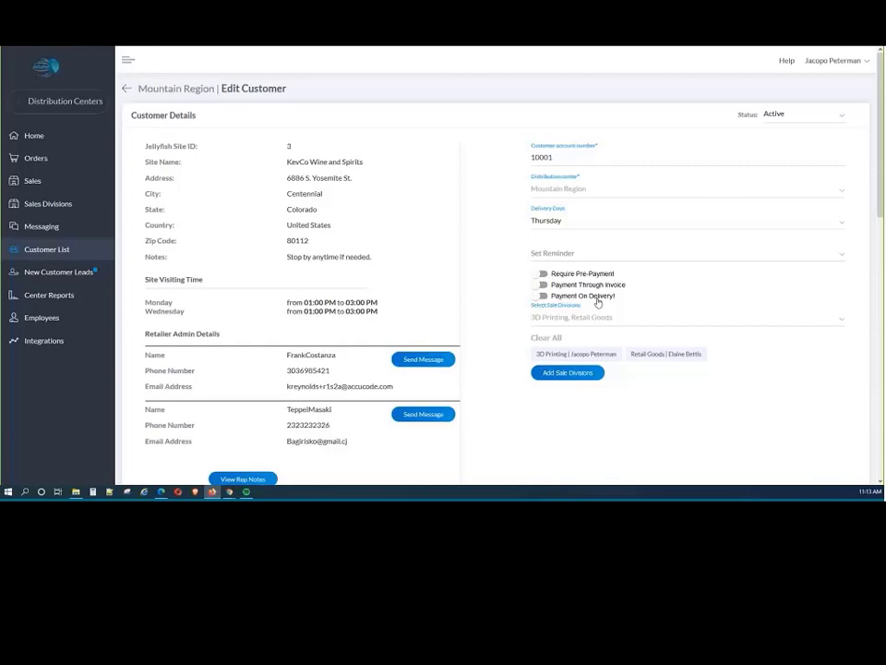
- Examine the customer's order guide with its item categories and negotiated pack and each prices
{"action": "scroll", "coordinate": [597, 302], "scroll_direction": "down", "scroll_amount": 1}
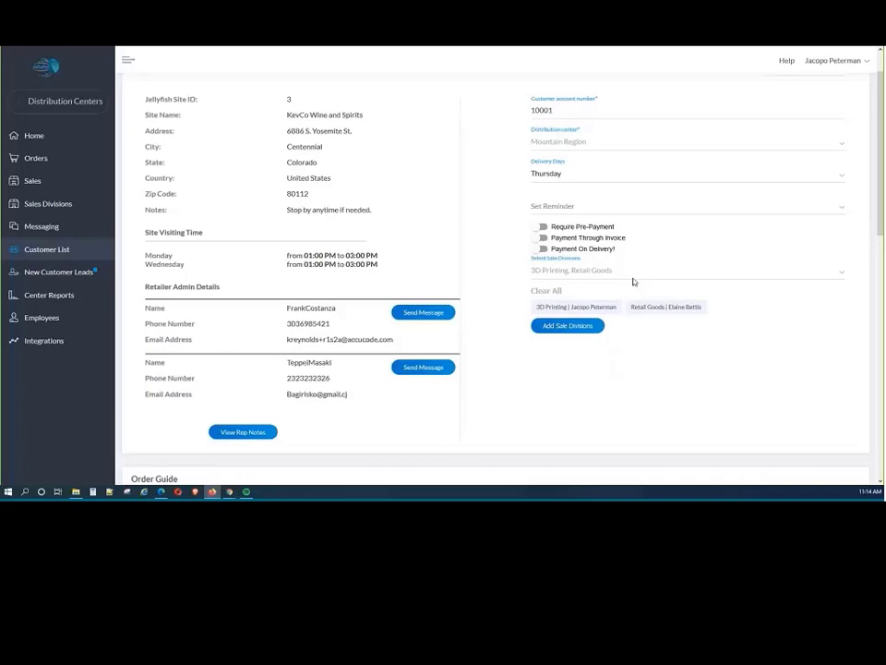
{"action": "scroll", "coordinate": [634, 282], "scroll_direction": "down", "scroll_amount": 1}
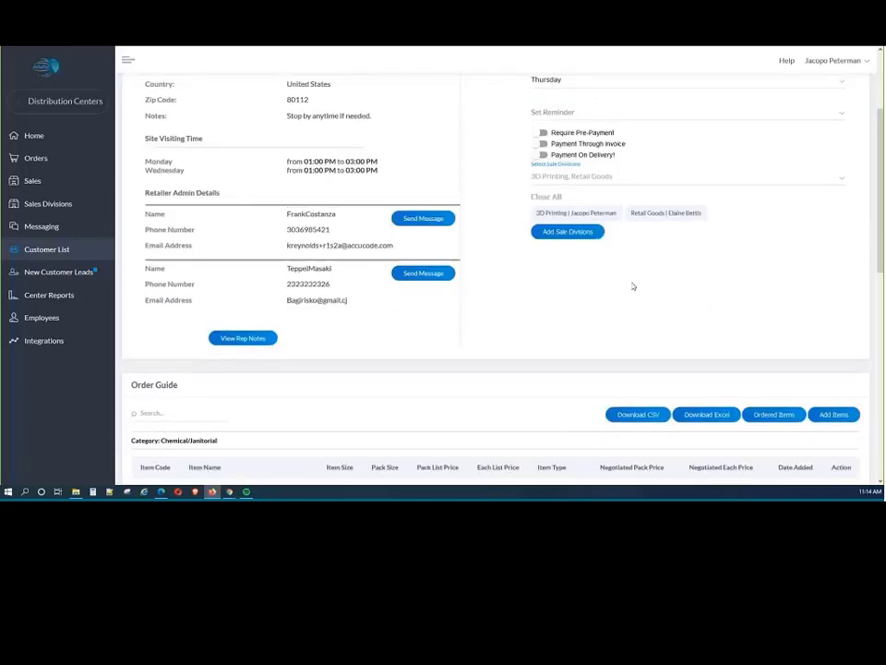
{"action": "scroll", "coordinate": [633, 286], "scroll_direction": "down", "scroll_amount": 3}
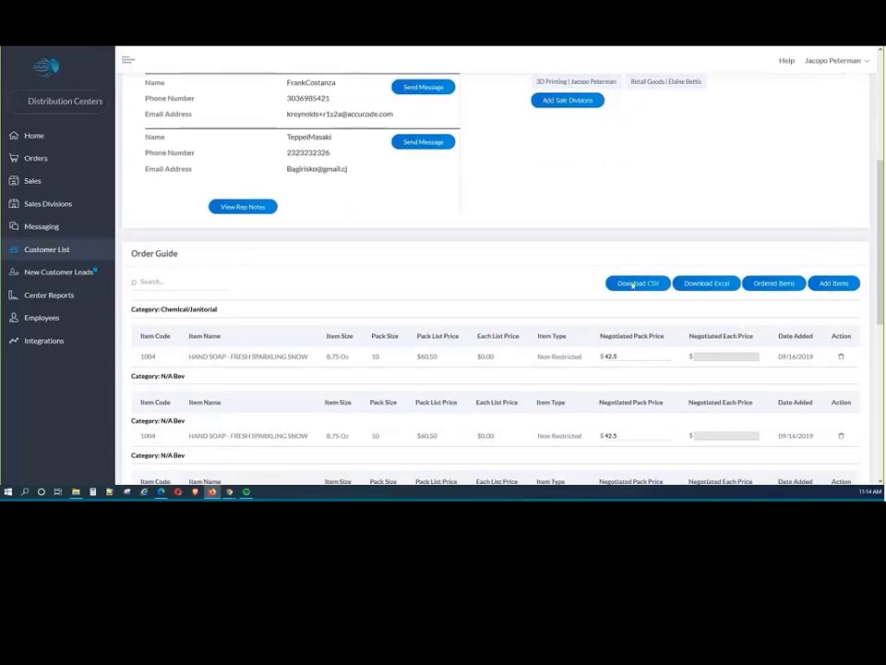
{"action": "scroll", "coordinate": [632, 285], "scroll_direction": "down", "scroll_amount": 1}
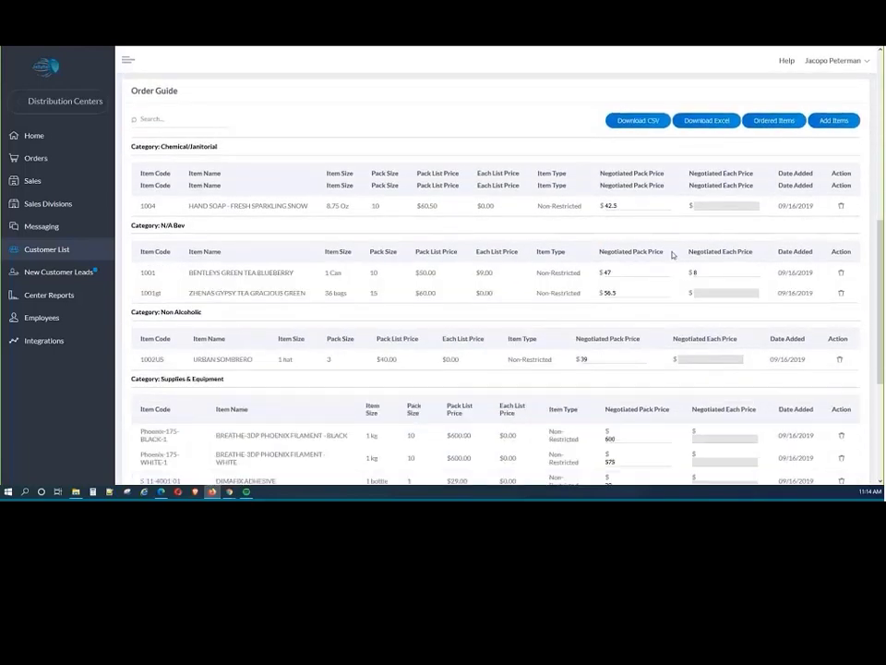
{"action": "scroll", "coordinate": [673, 255], "scroll_direction": "down", "scroll_amount": 1}
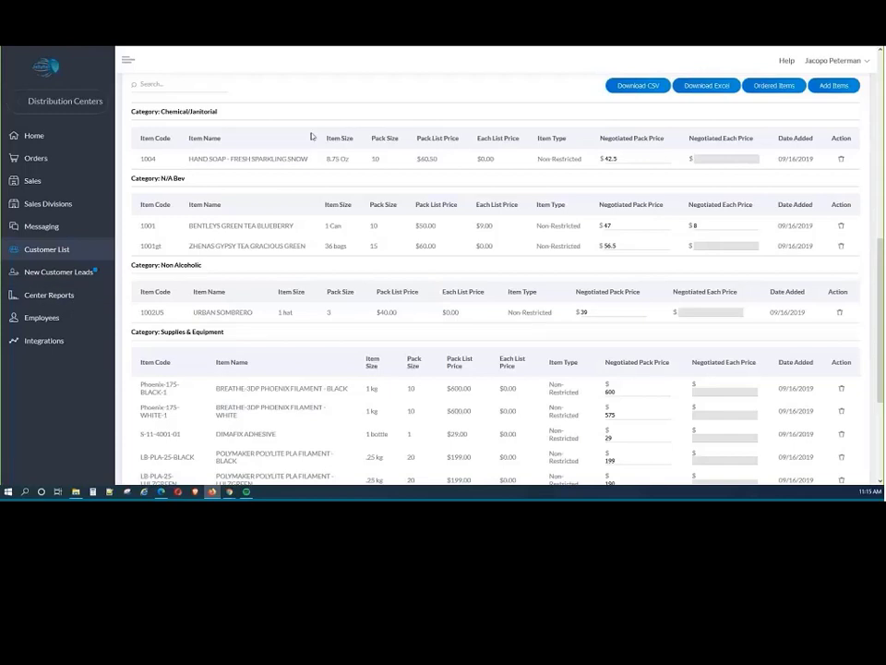
- Switch to the retailer app in Chrome and open its home dashboard
{"action": "key", "text": "alt+Tab"}
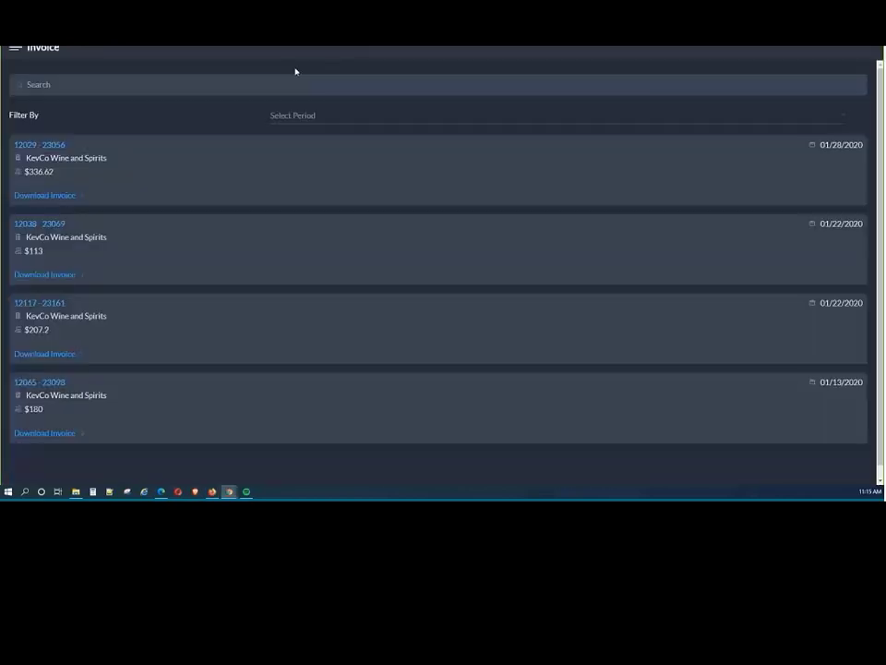
{"action": "left_click", "coordinate": [14, 48]}
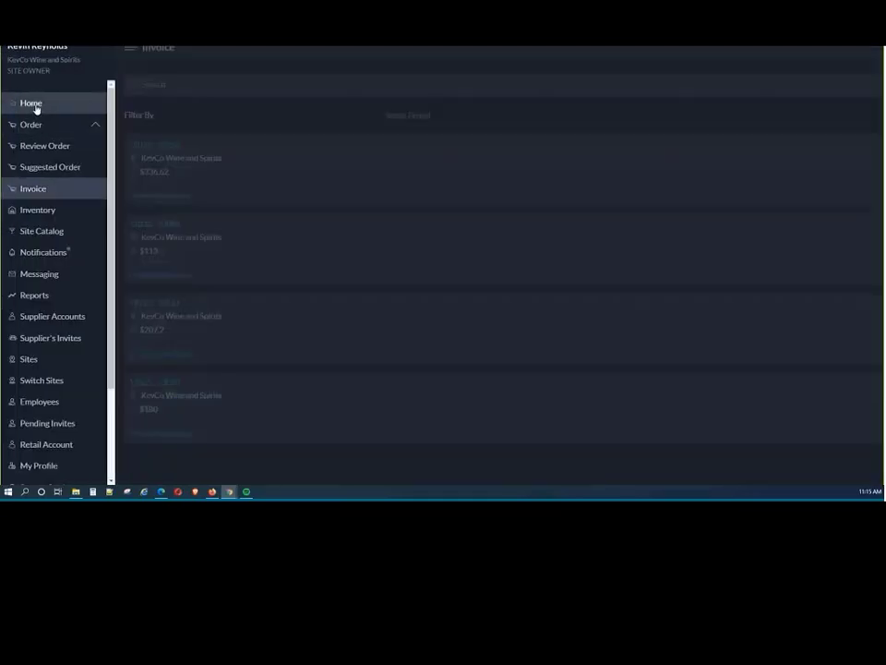
{"action": "left_click", "coordinate": [33, 103]}
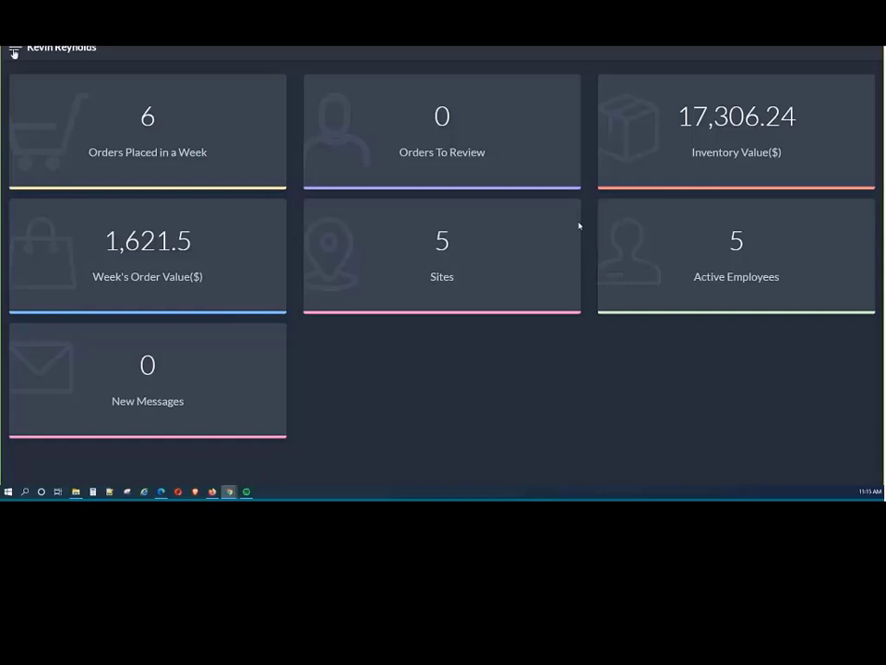
- View the retailer's list of sites and the pending supplier's invites
{"action": "left_click", "coordinate": [14, 53]}
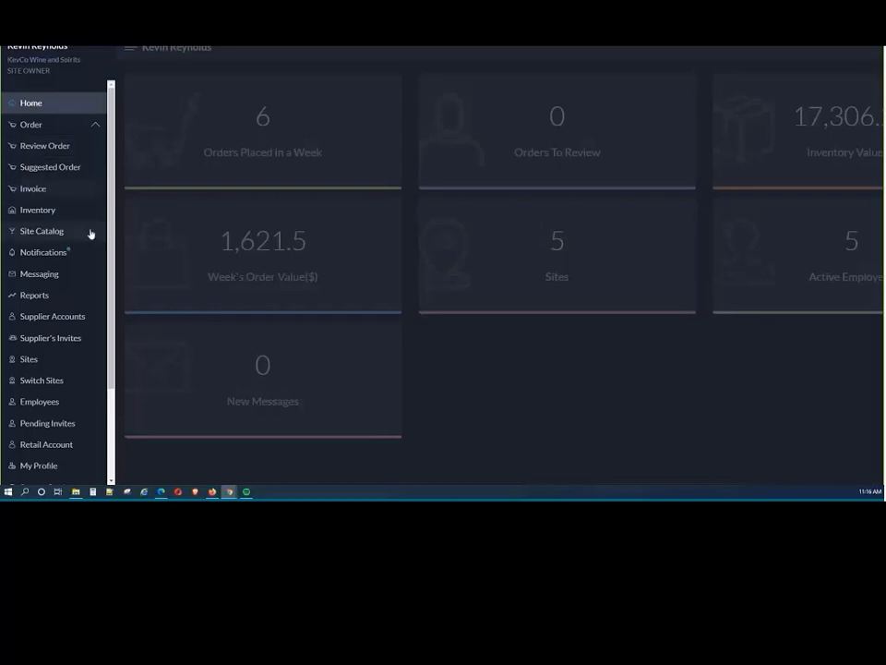
{"action": "left_click", "coordinate": [75, 361]}
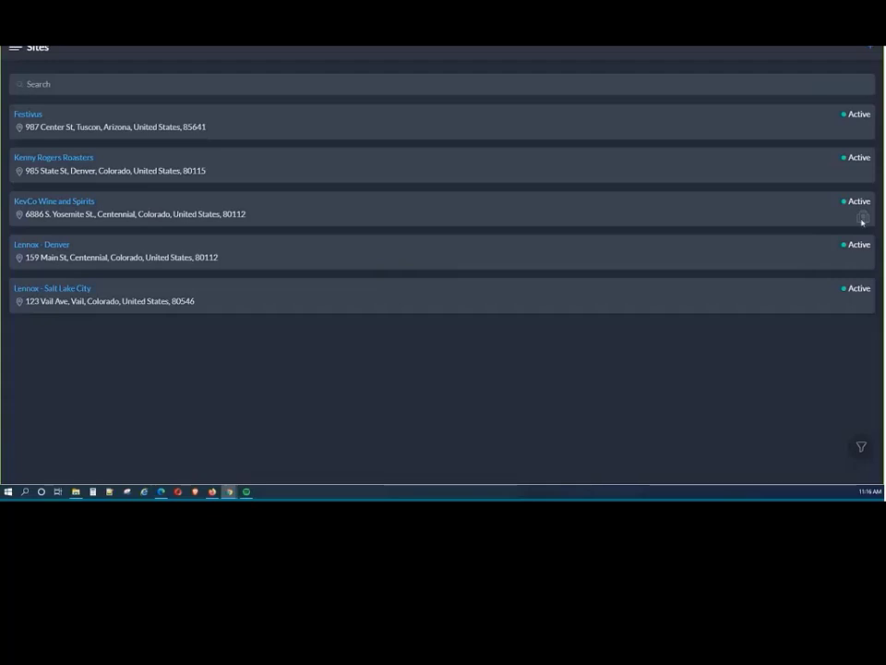
{"action": "left_click", "coordinate": [15, 46]}
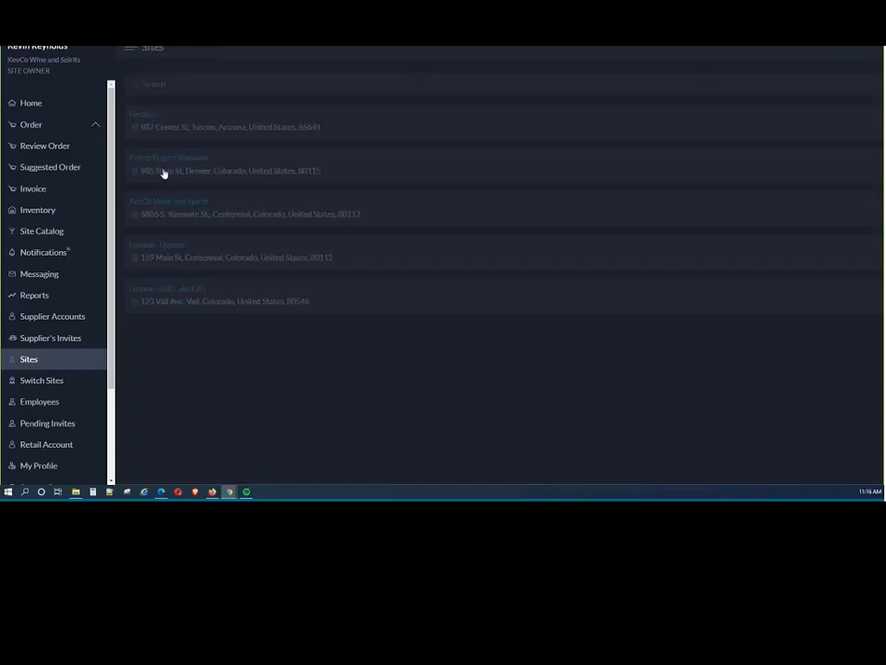
{"action": "left_click", "coordinate": [73, 338]}
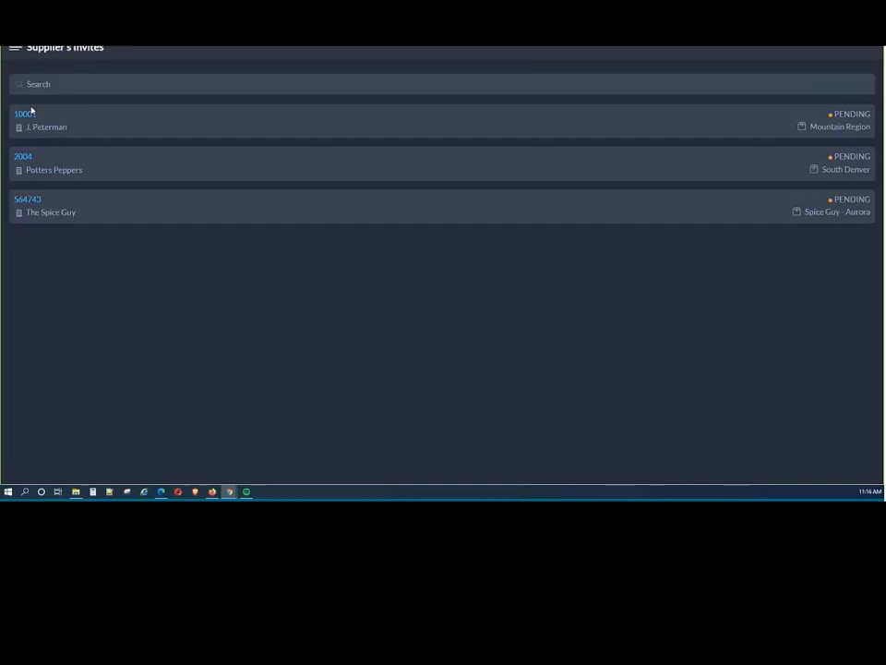
- Open the retailer's orders for the KevCo Wine and Spirits site
{"action": "left_click", "coordinate": [13, 49]}
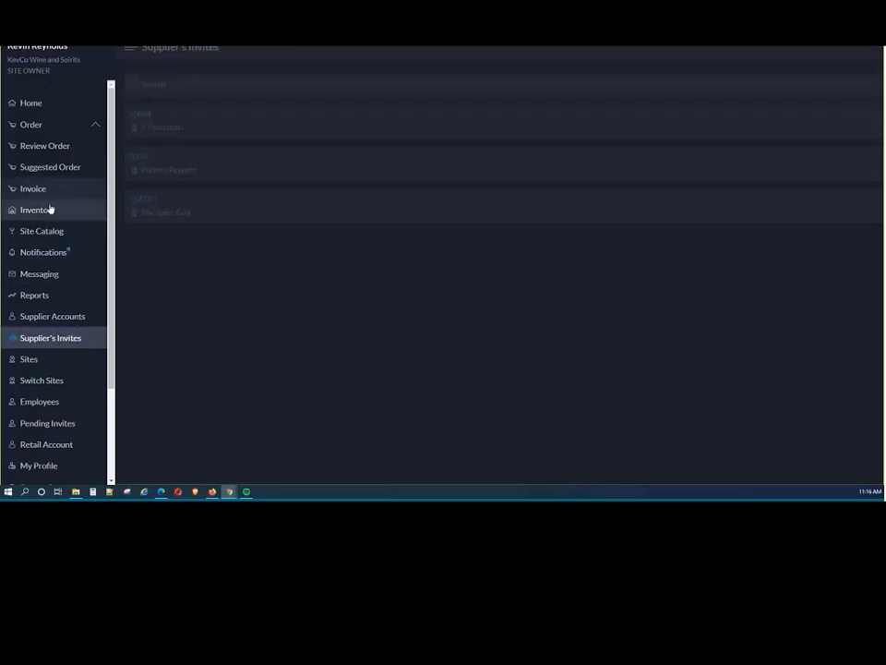
{"action": "left_click", "coordinate": [37, 129]}
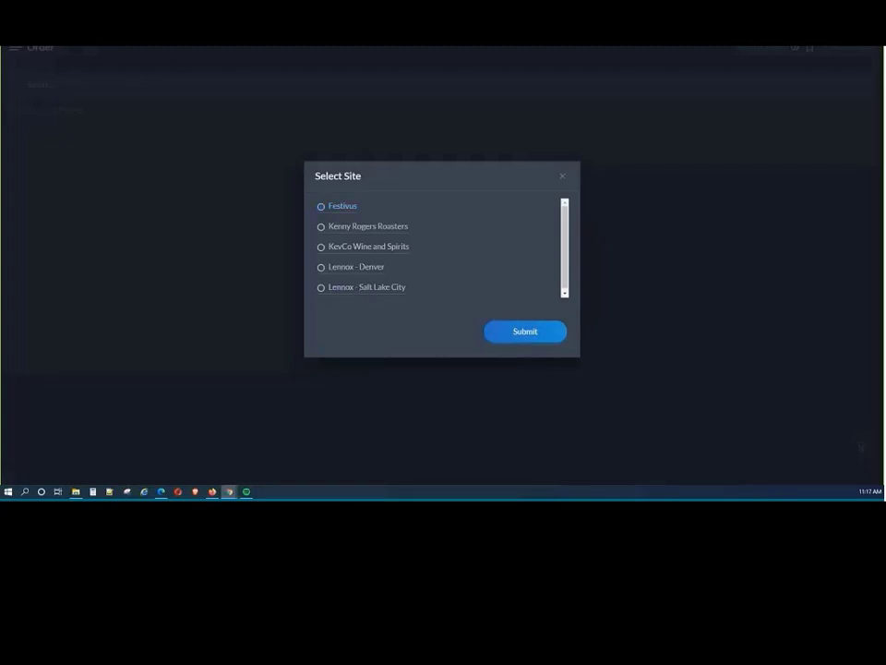
{"action": "left_click", "coordinate": [368, 247]}
{"action": "left_click", "coordinate": [505, 331]}
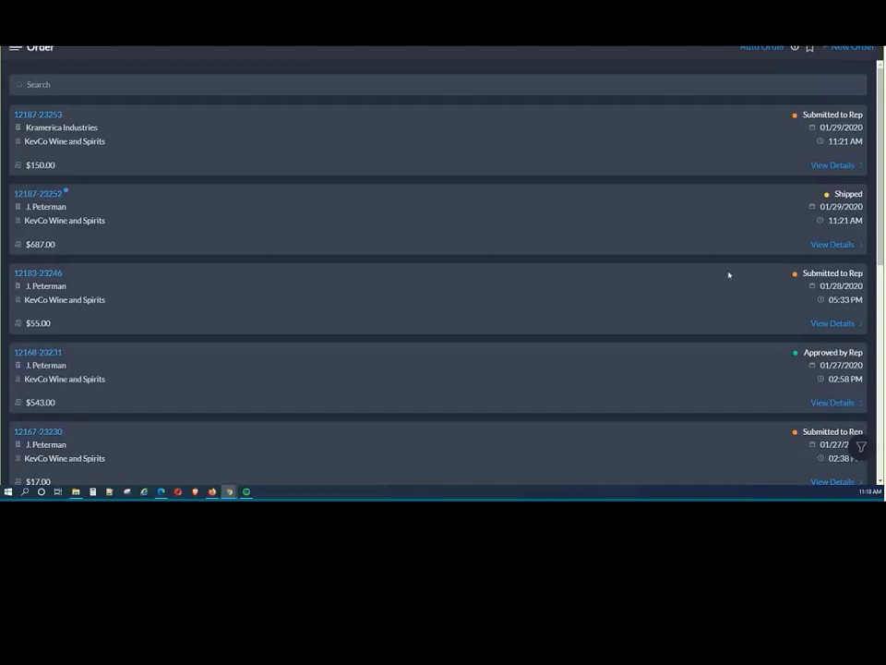
- Start a new order and show it in the phone-sized device view of the developer tools
{"action": "left_click", "coordinate": [850, 47]}
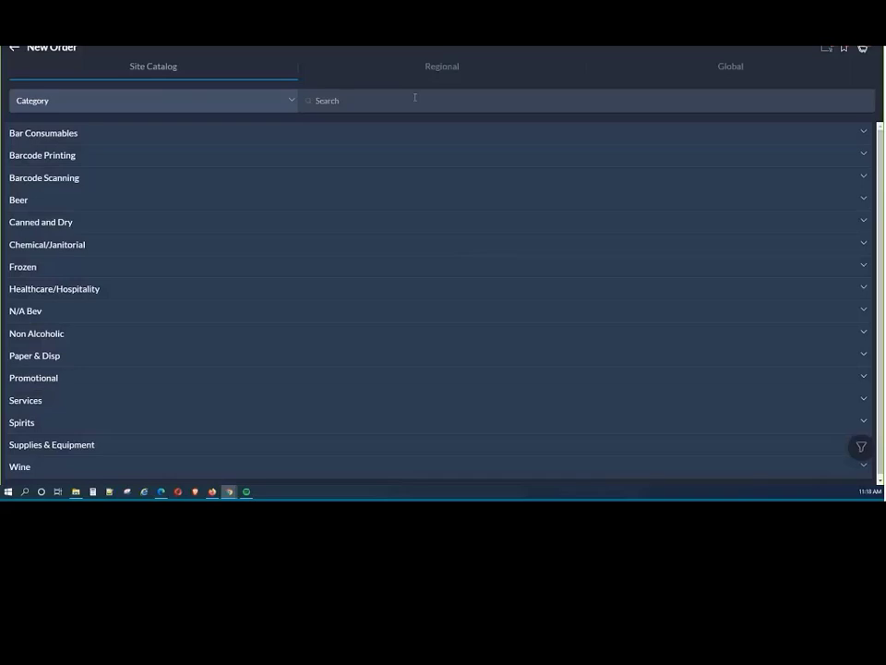
{"action": "key", "text": "ctrl+shift+i"}
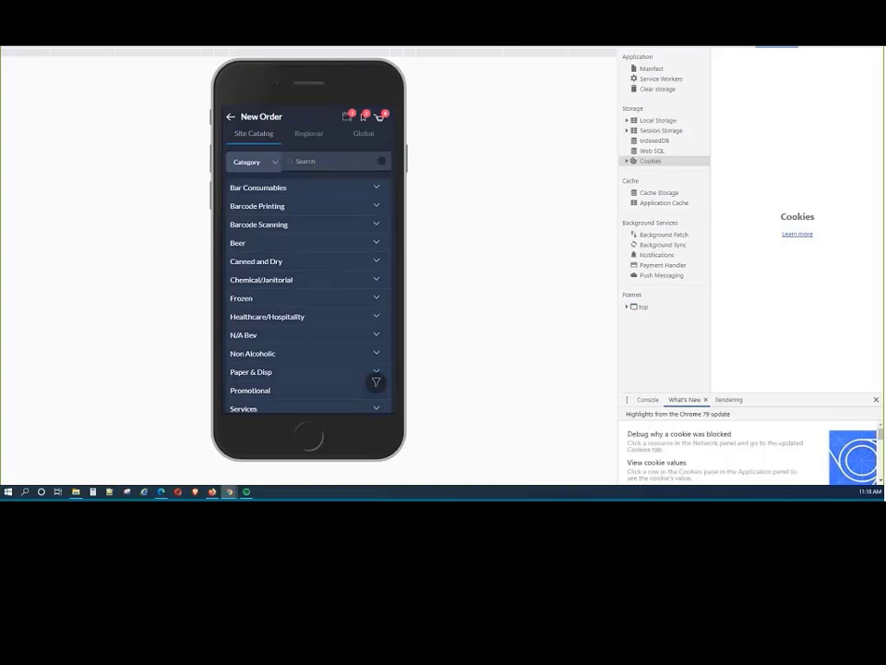
- Search the new order's site catalog for "zhen", and clear the search
{"action": "left_click", "coordinate": [333, 162]}
{"action": "type", "text": "zhen"}
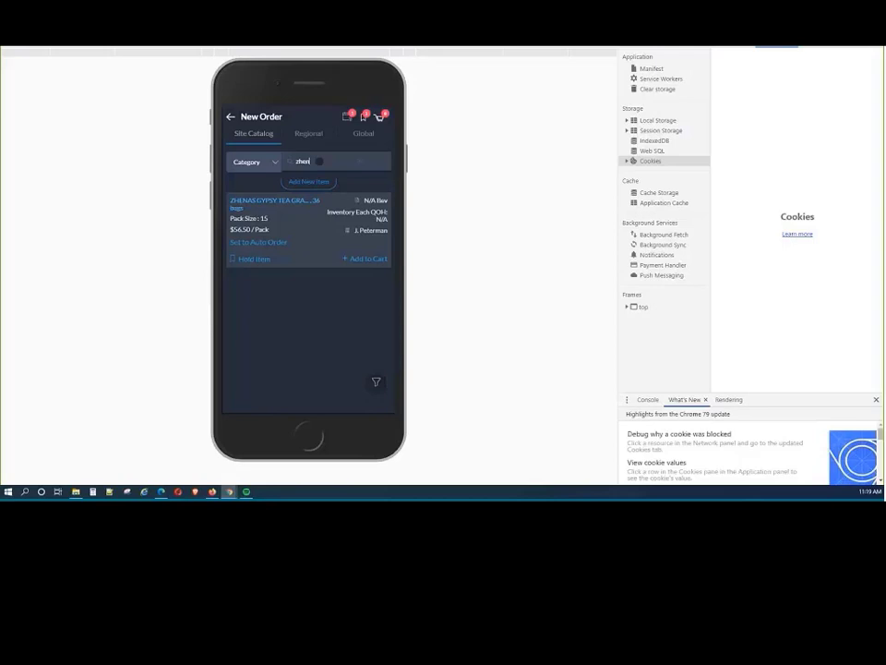
{"action": "left_click", "coordinate": [360, 162]}
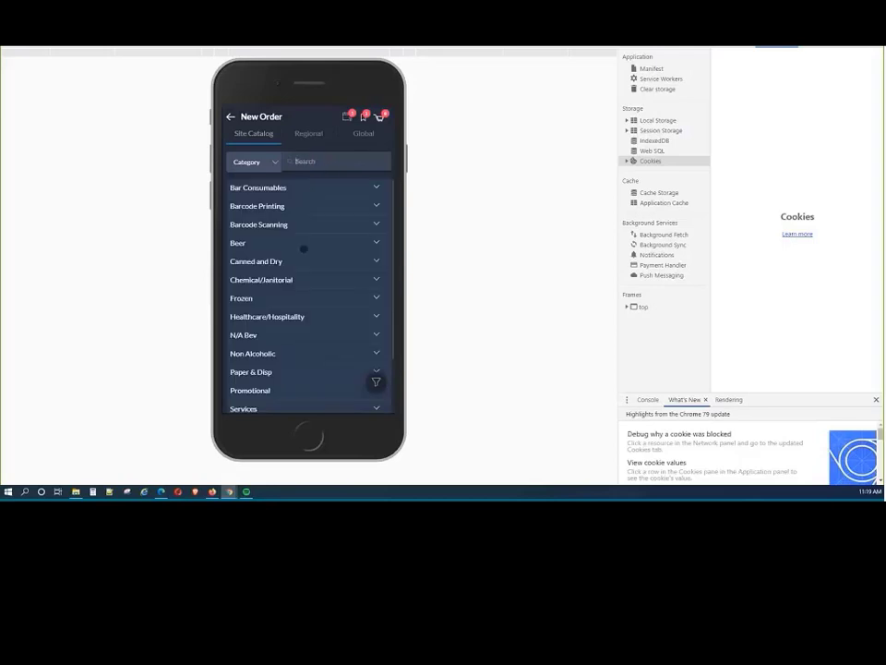
- Expand the N/A Bev category in the new order's site catalog and browse its items
{"action": "scroll", "coordinate": [277, 342], "scroll_direction": "down", "scroll_amount": 1}
{"action": "scroll", "coordinate": [277, 352], "scroll_direction": "up", "scroll_amount": 1}
{"action": "left_click", "coordinate": [259, 336]}
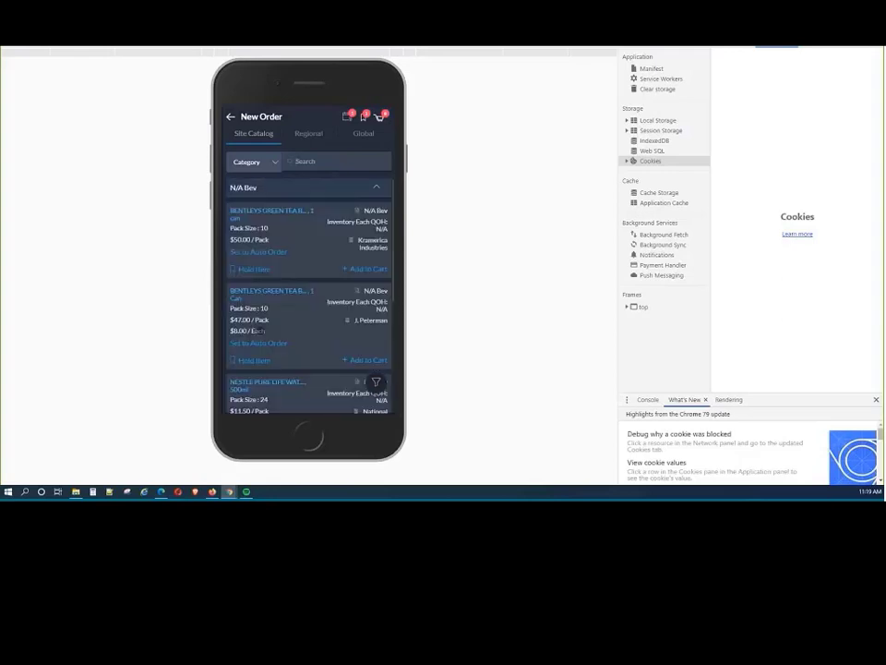
{"action": "scroll", "coordinate": [259, 332], "scroll_direction": "down", "scroll_amount": 3}
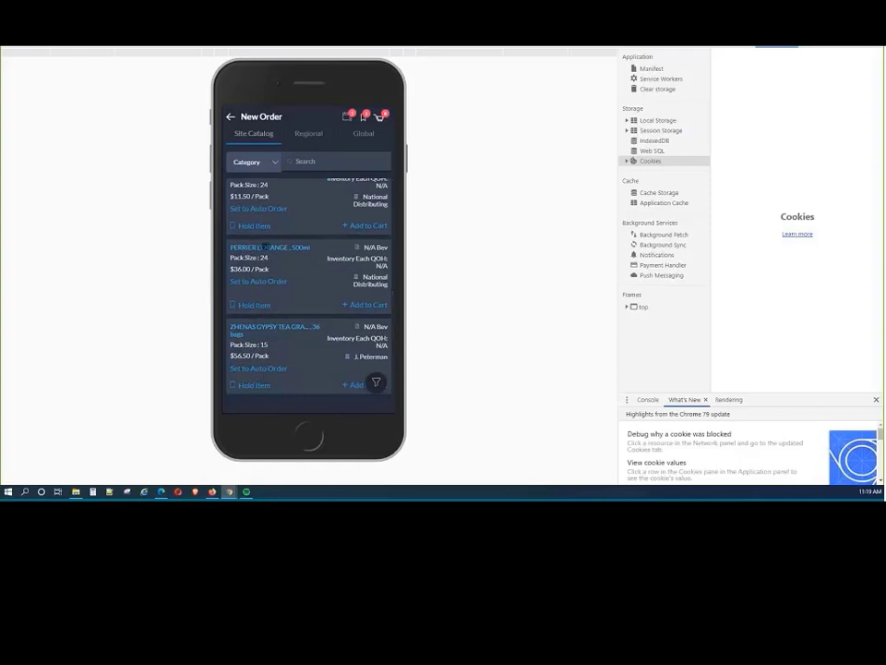
- Review the item details of Zhenas Gypsy Tea Gracious Green, and return to the catalog
{"action": "left_click", "coordinate": [272, 327]}
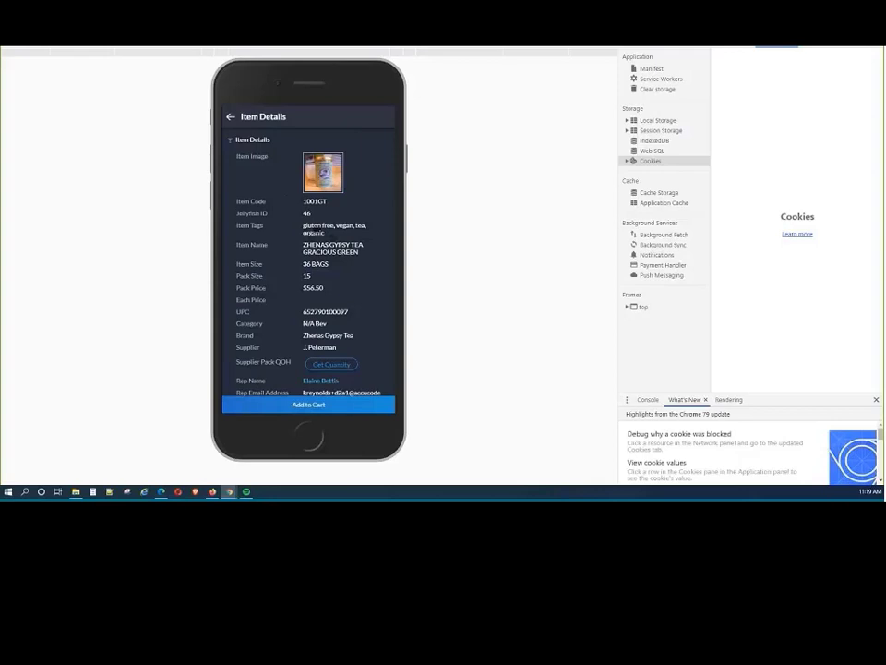
{"action": "scroll", "coordinate": [318, 233], "scroll_direction": "down", "scroll_amount": 1}
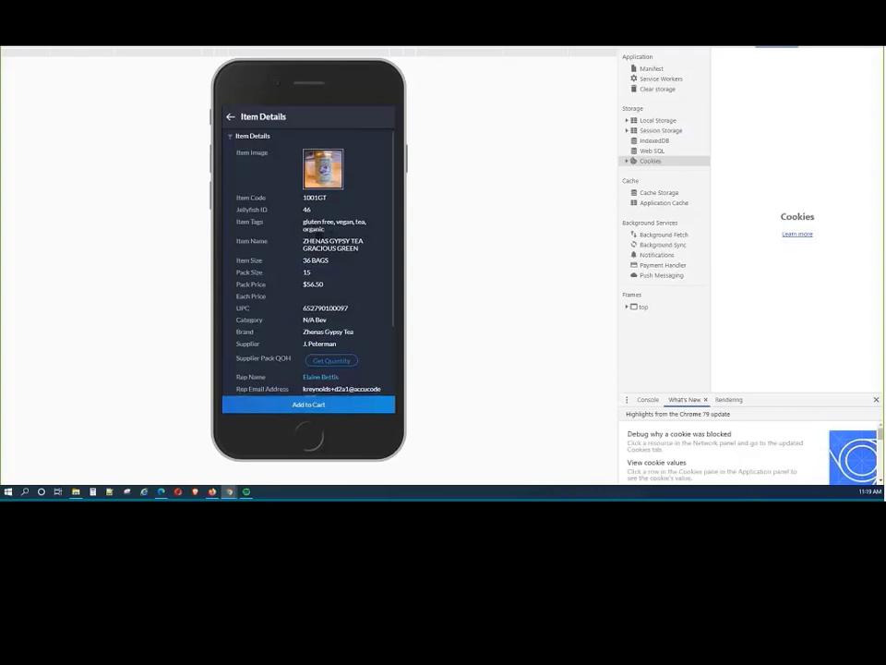
{"action": "scroll", "coordinate": [343, 358], "scroll_direction": "down", "scroll_amount": 2}
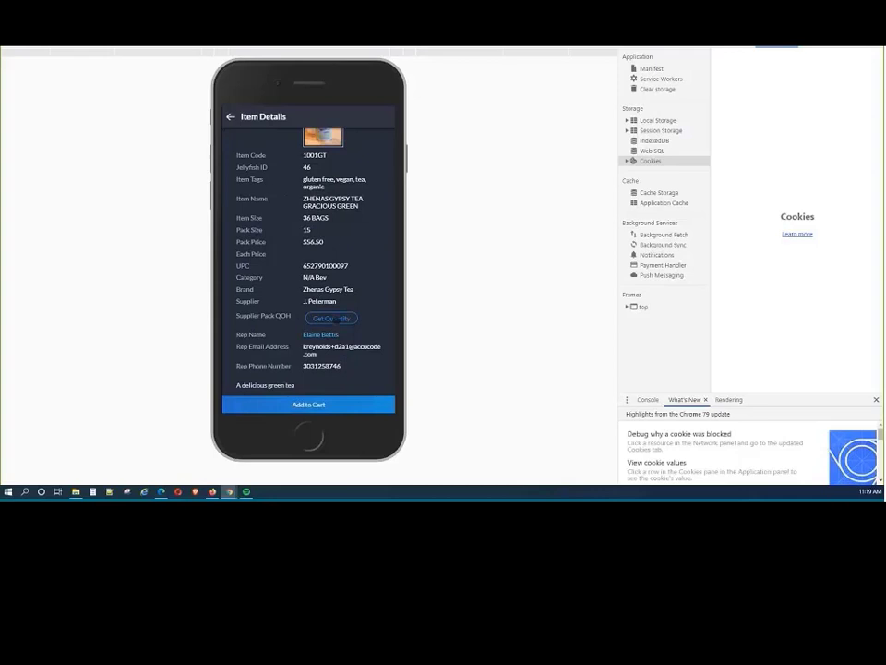
{"action": "scroll", "coordinate": [334, 318], "scroll_direction": "down", "scroll_amount": 2}
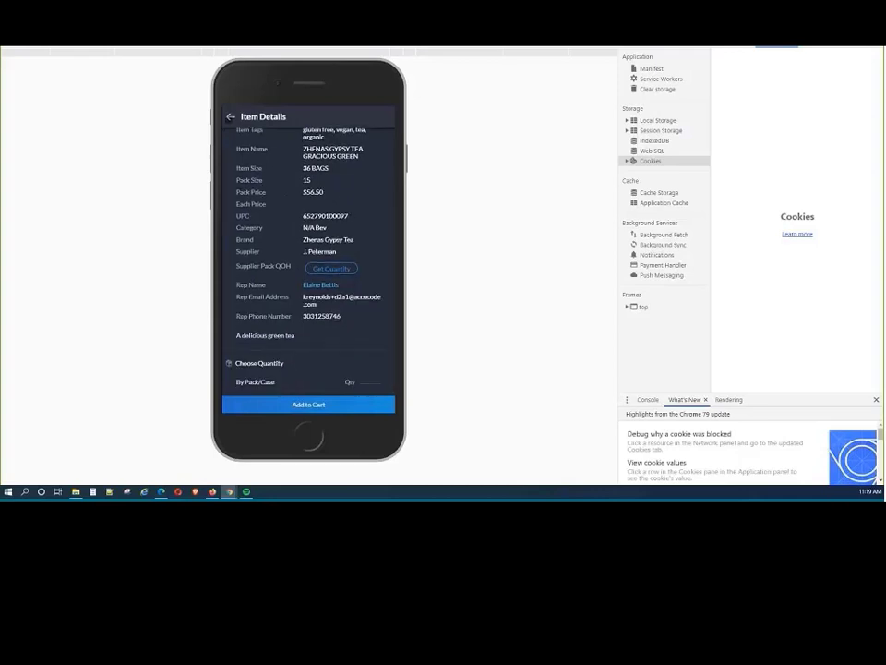
{"action": "left_click", "coordinate": [230, 117]}
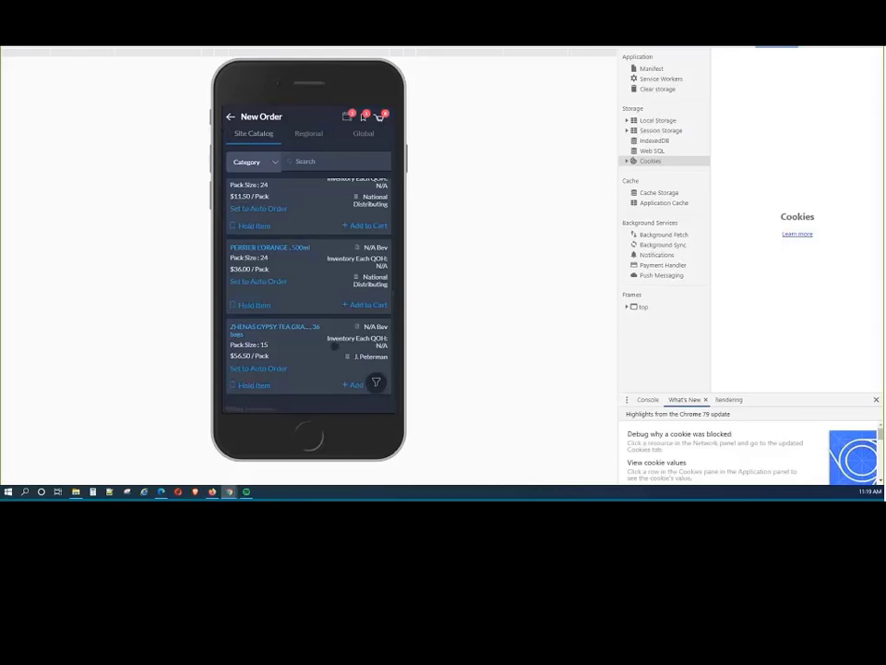
- Add 2 packs of Zhenas Gypsy Tea Gracious Green from J. Peterman to the cart
{"action": "left_click", "coordinate": [357, 386]}
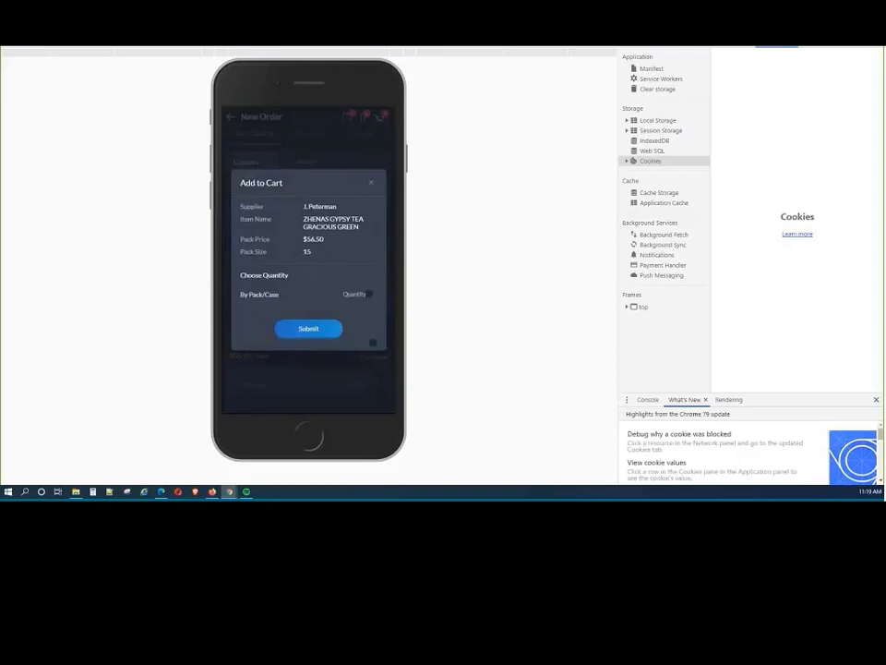
{"action": "left_click", "coordinate": [368, 294]}
{"action": "type", "text": "2"}
{"action": "left_click", "coordinate": [294, 328]}
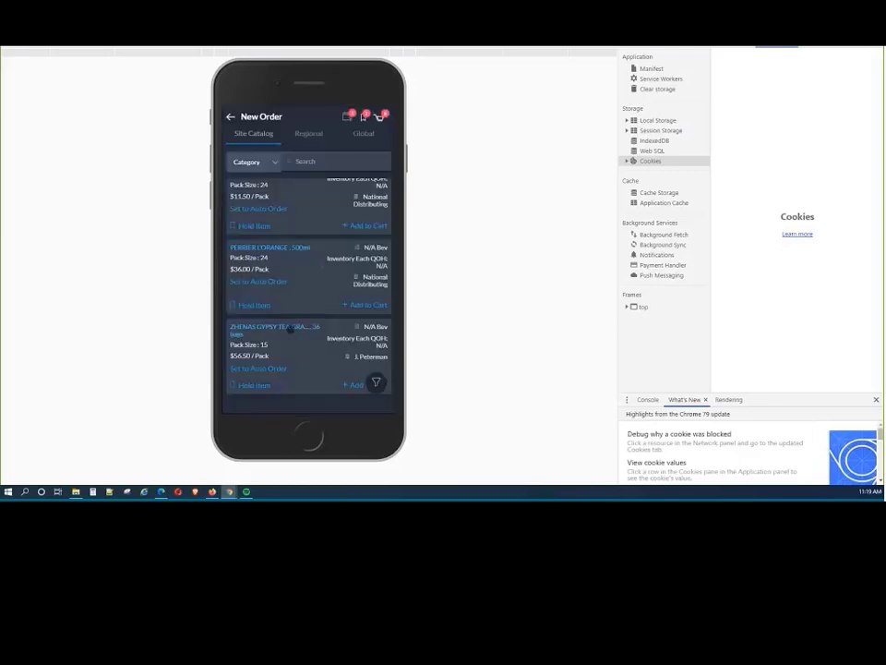
- Add 4 packs of Bentleys Green Tea Blueberry from Kramerica Industries to the cart
{"action": "scroll", "coordinate": [310, 301], "scroll_direction": "up", "scroll_amount": 3}
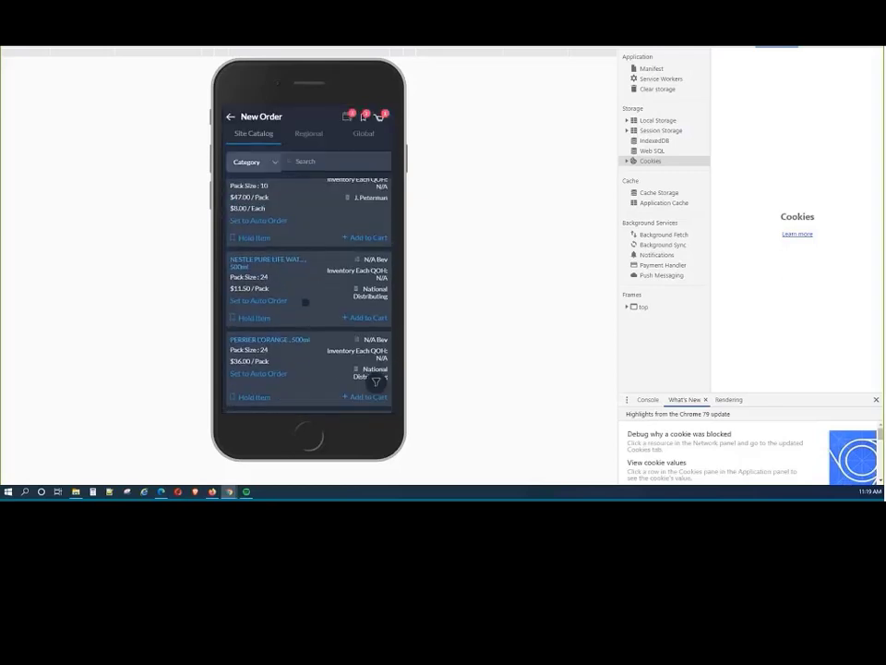
{"action": "scroll", "coordinate": [304, 302], "scroll_direction": "up", "scroll_amount": 2}
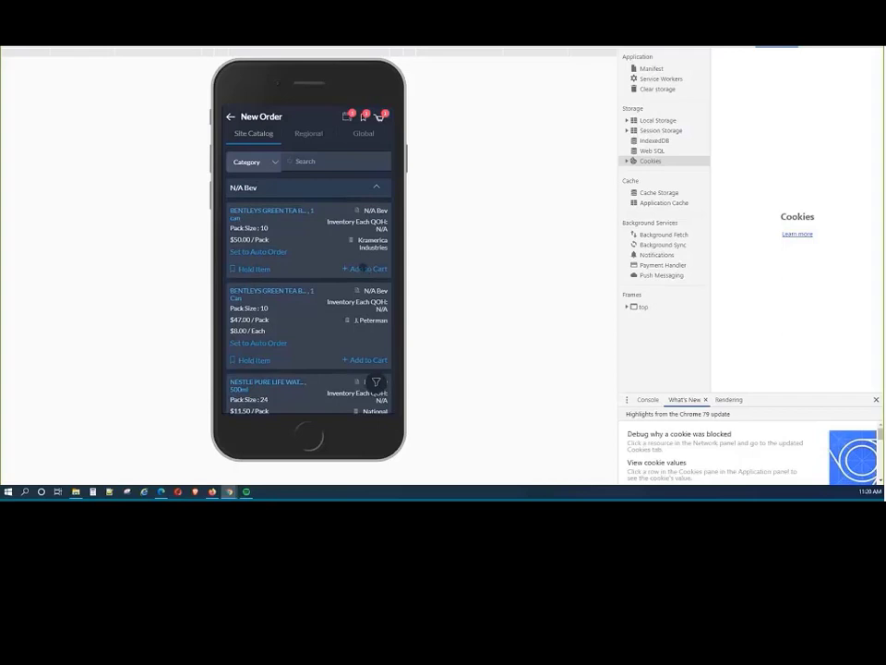
{"action": "left_click", "coordinate": [364, 268]}
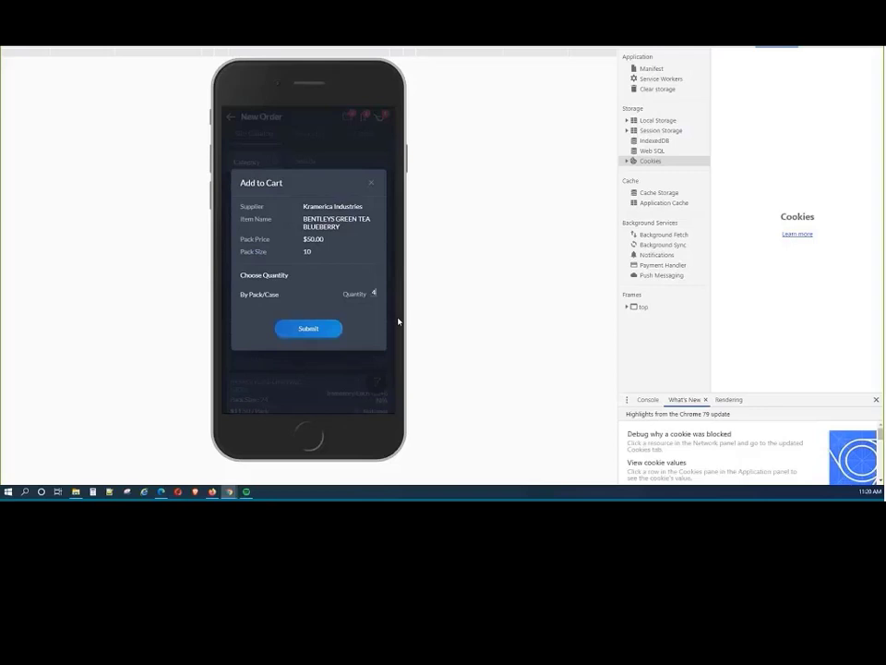
{"action": "left_click", "coordinate": [335, 329]}
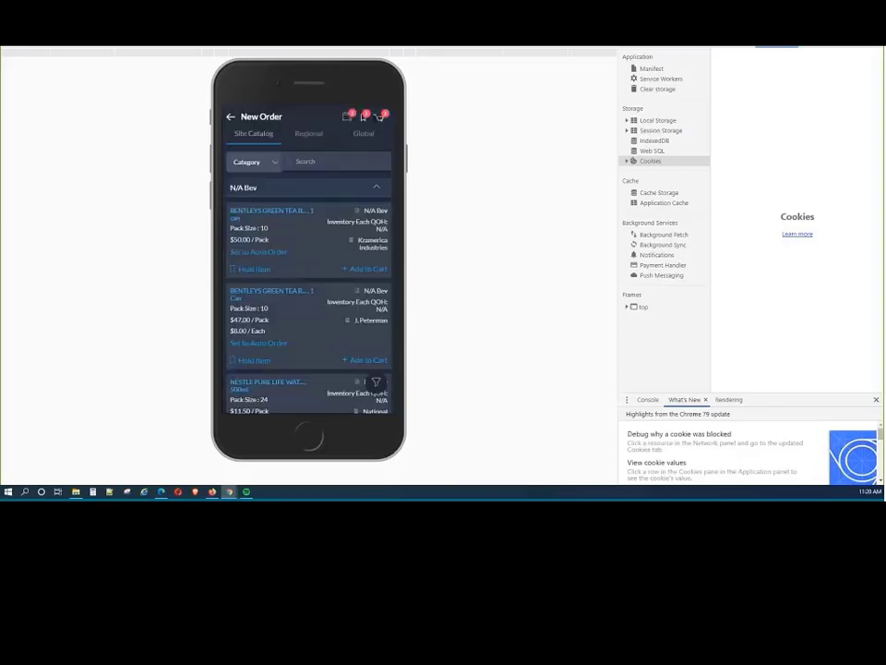
- Review the J. Peterman items in the cart, and place the order from the full-width page without the developer tools
{"action": "left_click", "coordinate": [383, 116]}
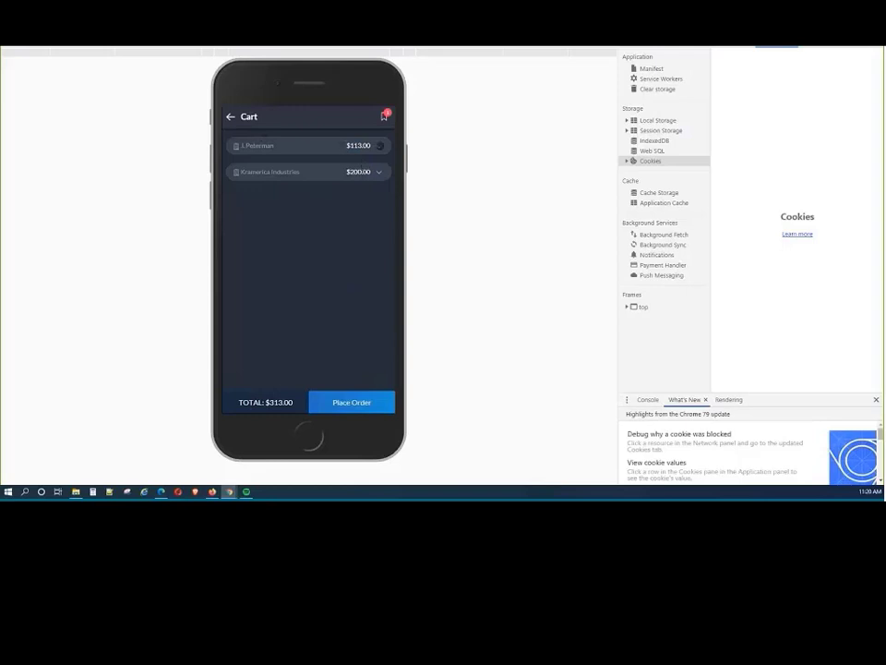
{"action": "left_click", "coordinate": [380, 146]}
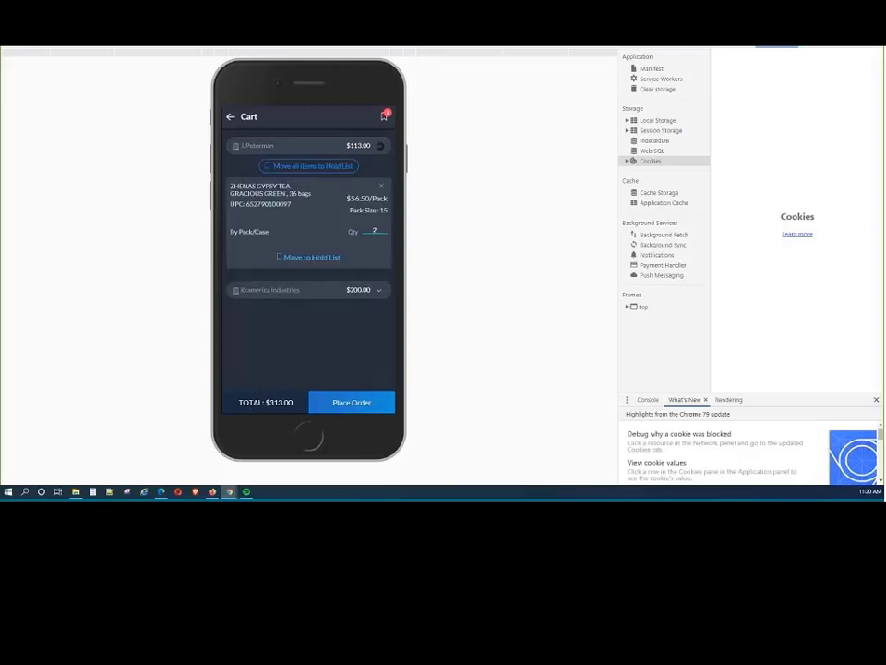
{"action": "left_click", "coordinate": [377, 146]}
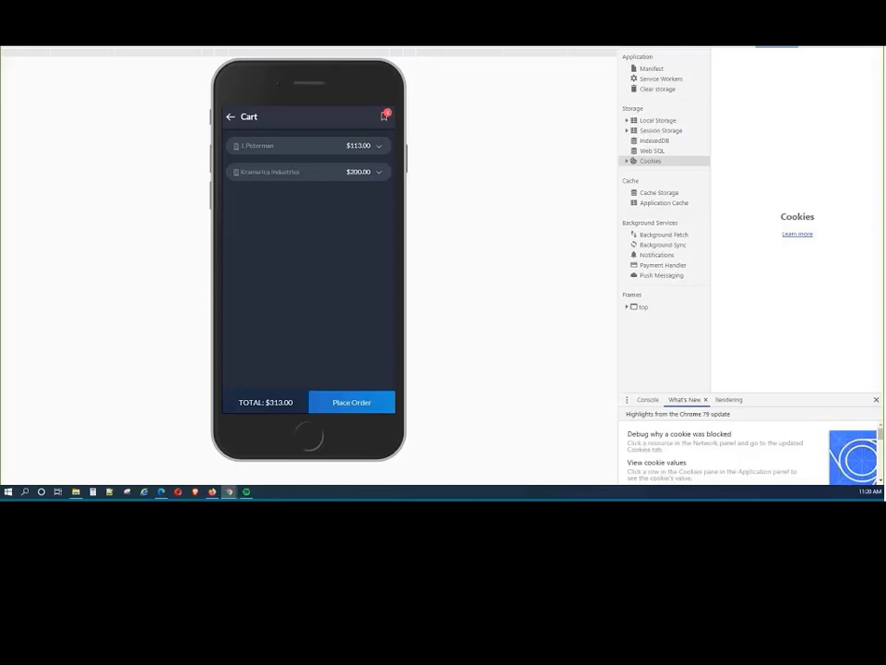
{"action": "key", "text": "F12"}
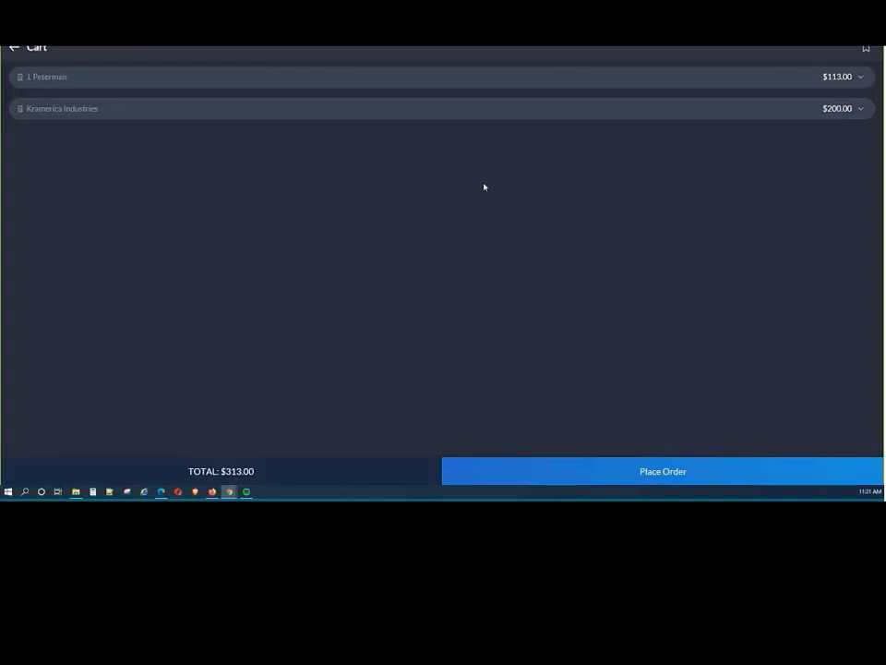
{"action": "left_click", "coordinate": [697, 477]}
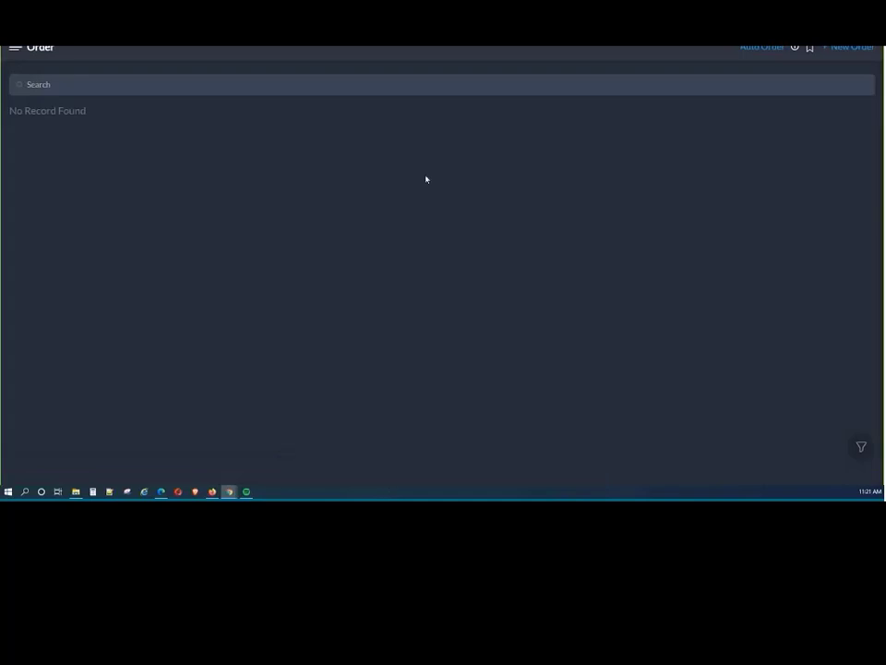
- Reload the retailer's order list for the KevCo Wine and Spirits site
{"action": "left_click", "coordinate": [14, 48]}
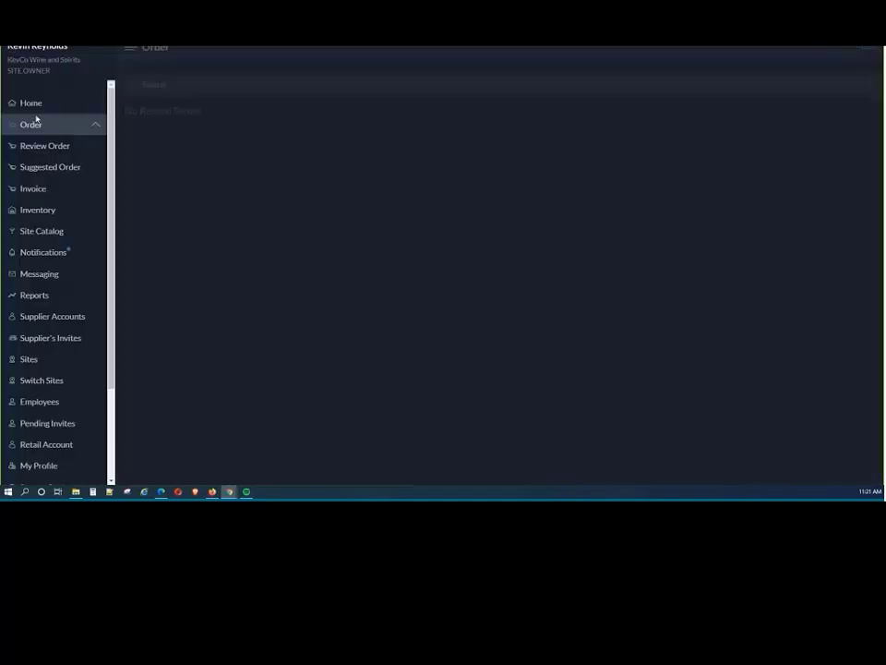
{"action": "left_click", "coordinate": [35, 122]}
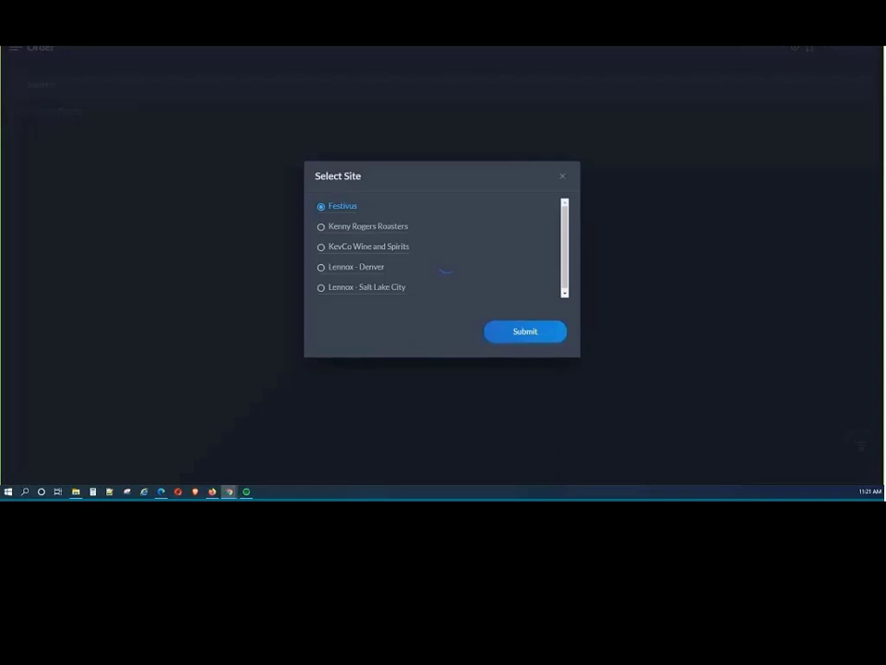
{"action": "left_click", "coordinate": [351, 247]}
{"action": "left_click", "coordinate": [504, 330]}
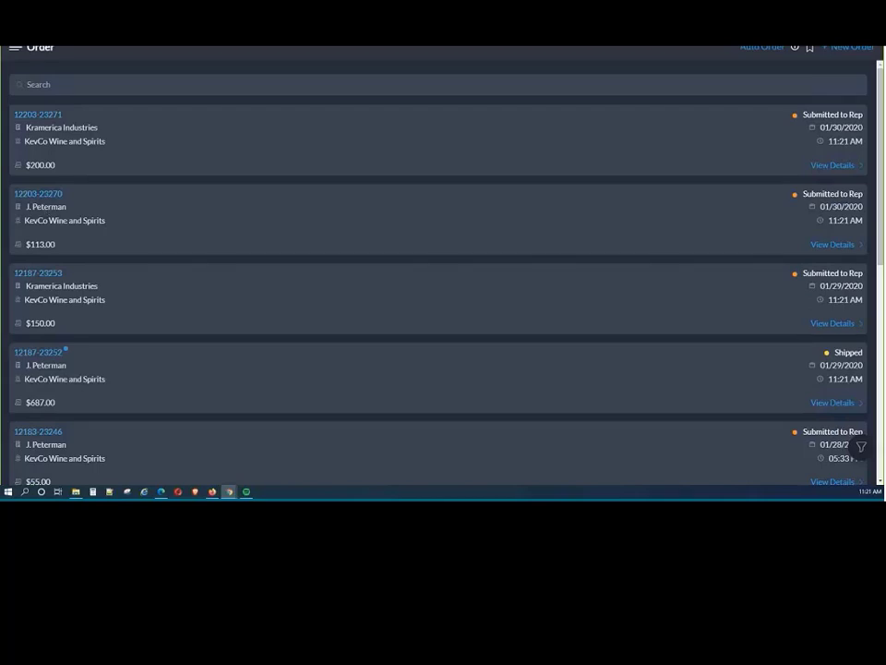
- View the details of the newest J. Peterman order, and reopen the retailer's order list
{"action": "left_click", "coordinate": [829, 245]}
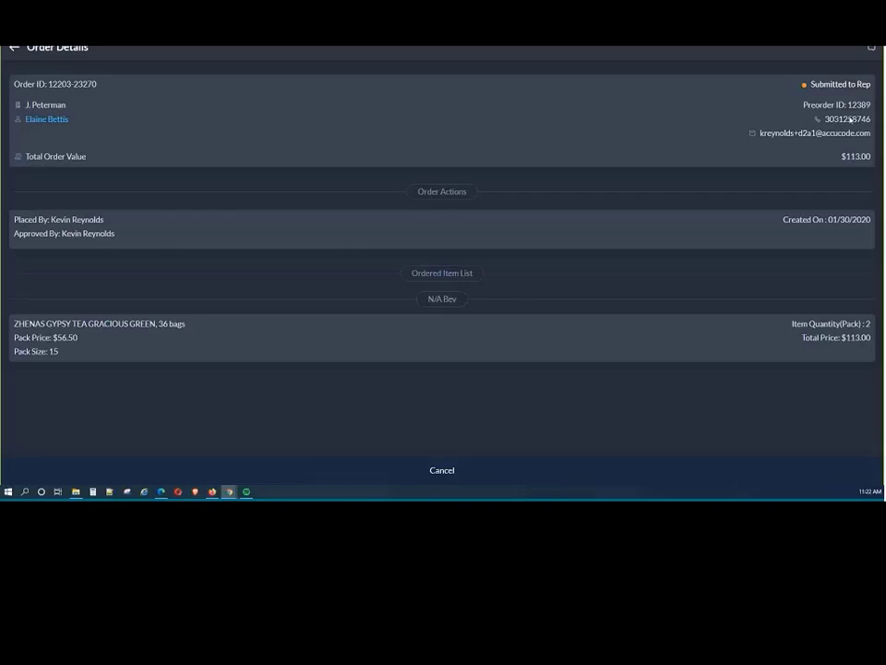
{"action": "left_click", "coordinate": [13, 48]}
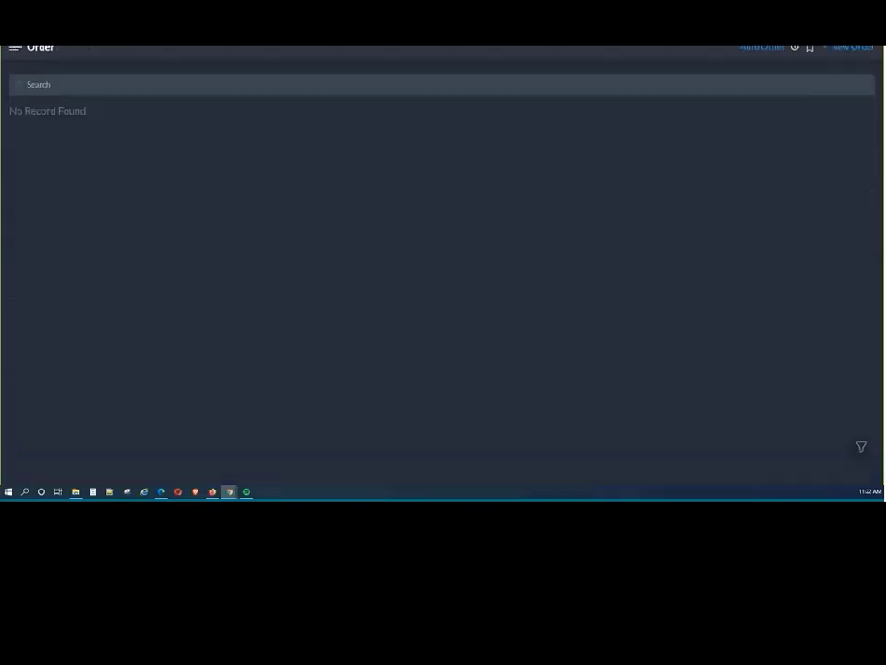
{"action": "left_click", "coordinate": [15, 48]}
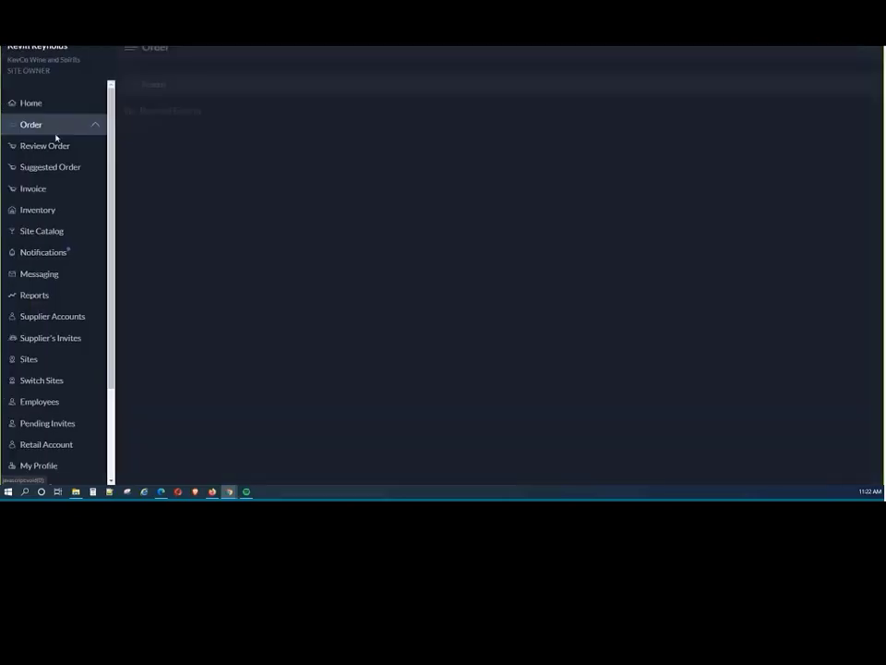
{"action": "left_click", "coordinate": [38, 130]}
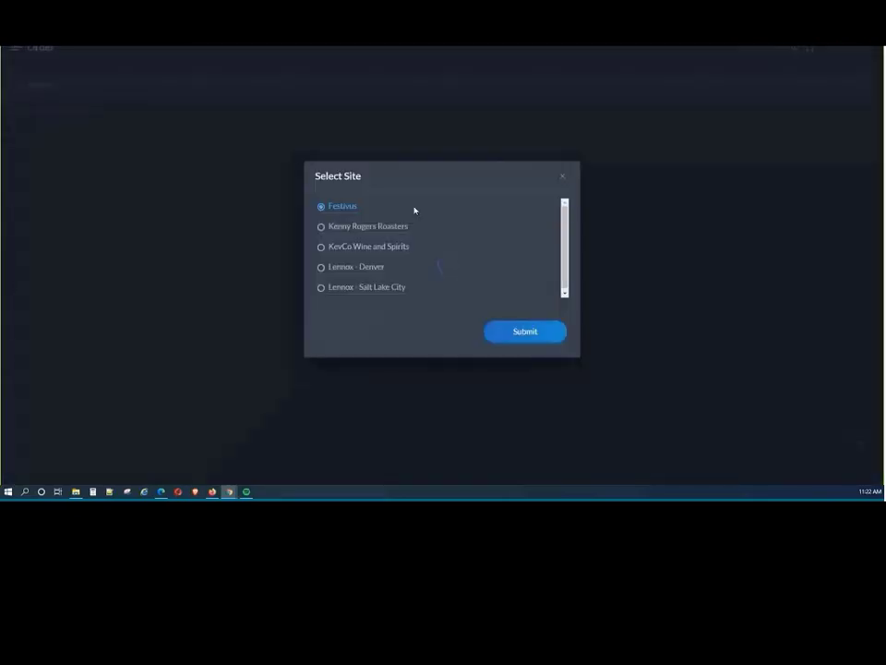
{"action": "left_click", "coordinate": [513, 334]}
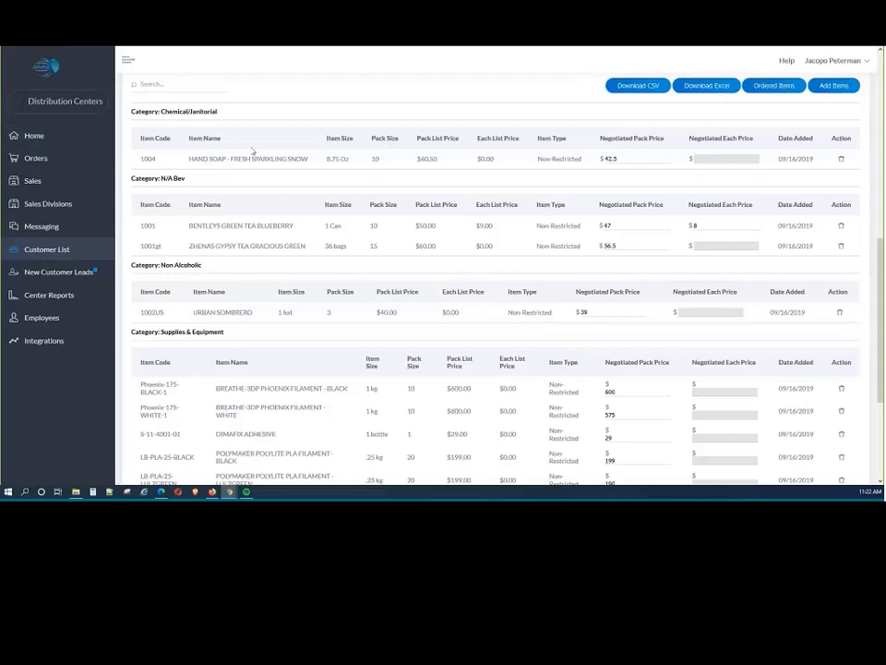
- Open the orders in the J. Peterman supplier portal and sort them by placement date, newest first
{"action": "left_click", "coordinate": [37, 159]}
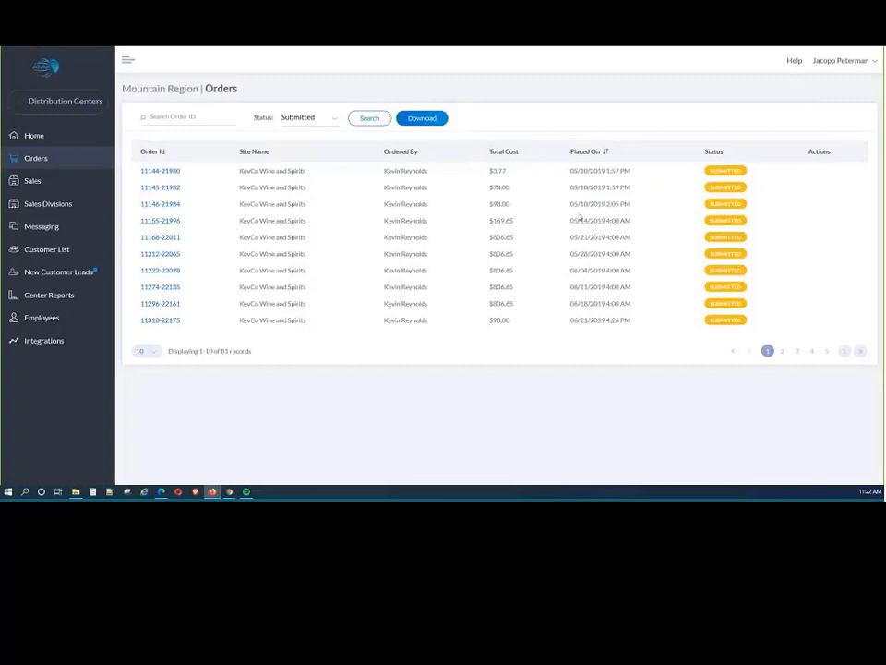
{"action": "left_click", "coordinate": [598, 153]}
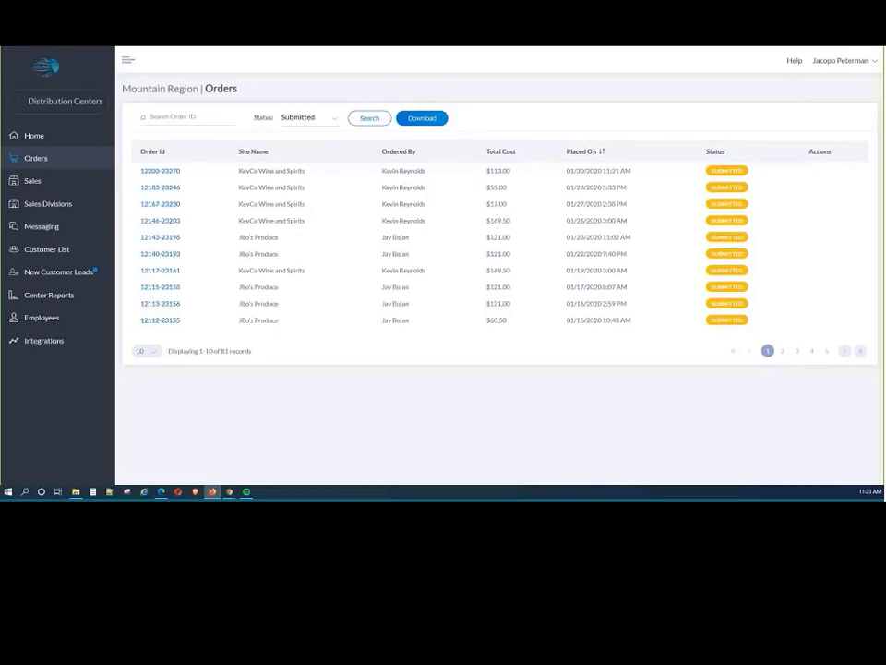
- Switch to the sales rep's phone-sized view in the other browser and open the rep's orders
{"action": "key", "text": "alt+Tab"}
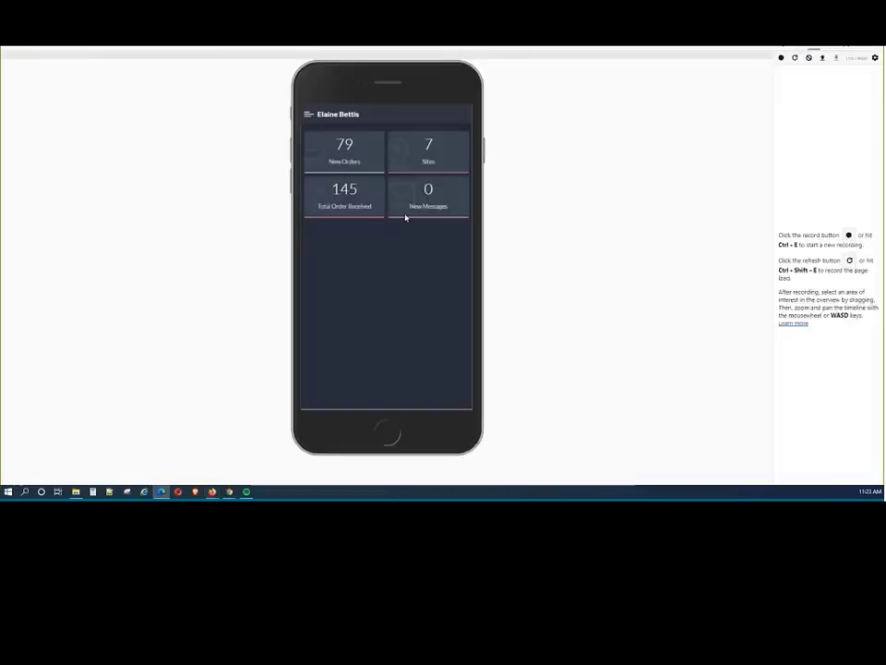
{"action": "left_click", "coordinate": [309, 113]}
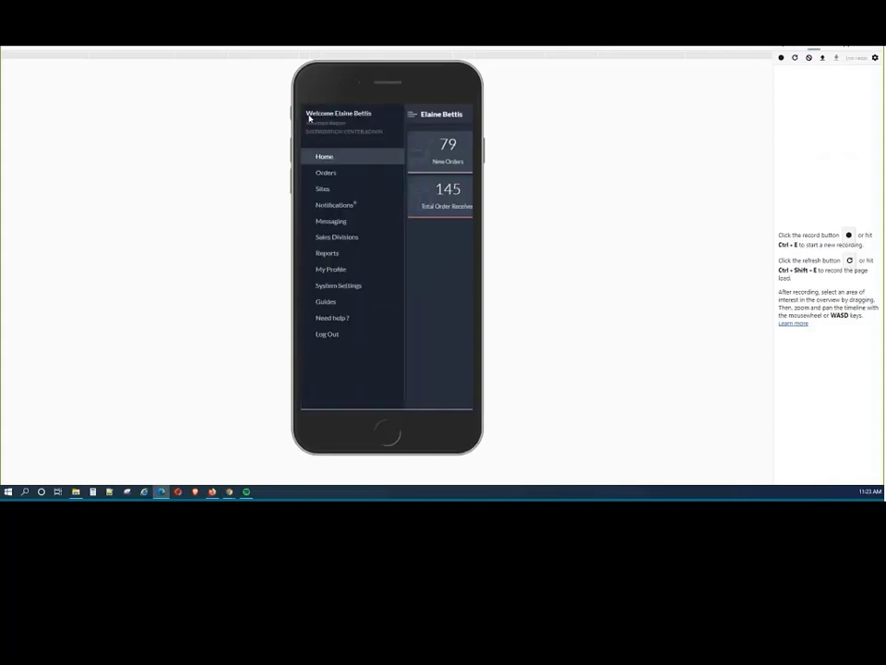
{"action": "left_click", "coordinate": [328, 174]}
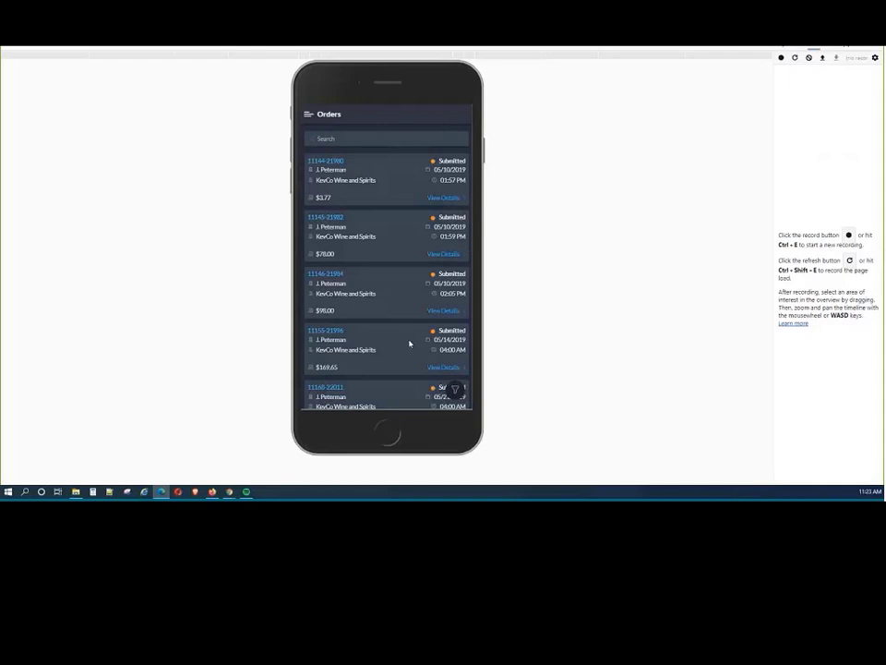
- Sort the rep's orders by Newest and open the latest KevCo Wine and Spirits order
{"action": "left_click", "coordinate": [454, 389]}
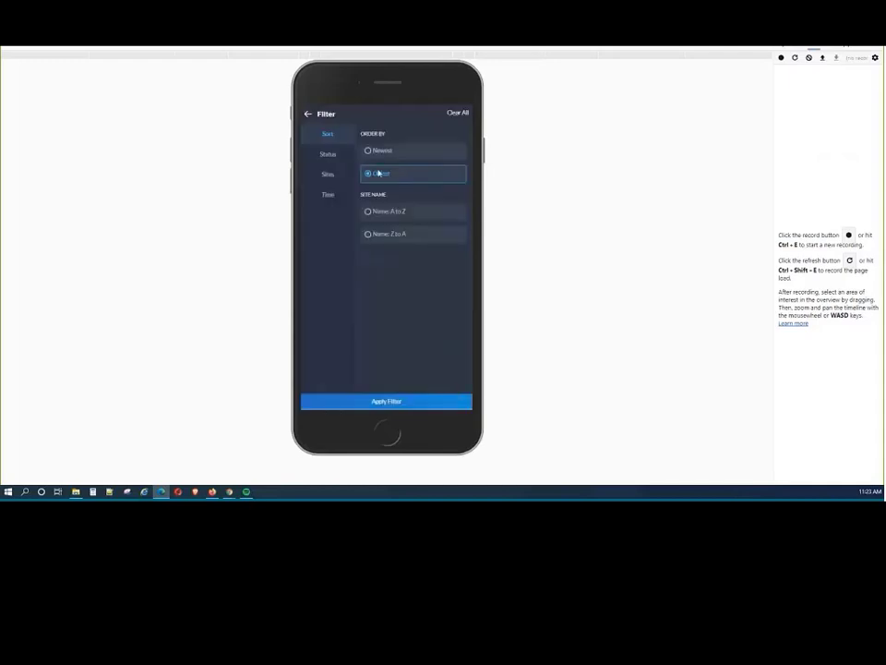
{"action": "left_click", "coordinate": [375, 155]}
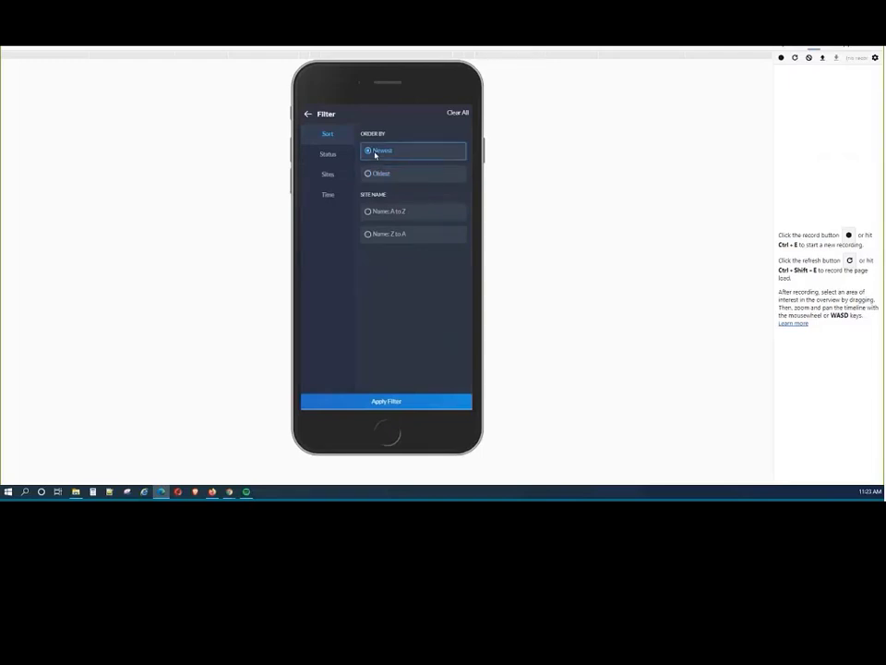
{"action": "left_click", "coordinate": [399, 401]}
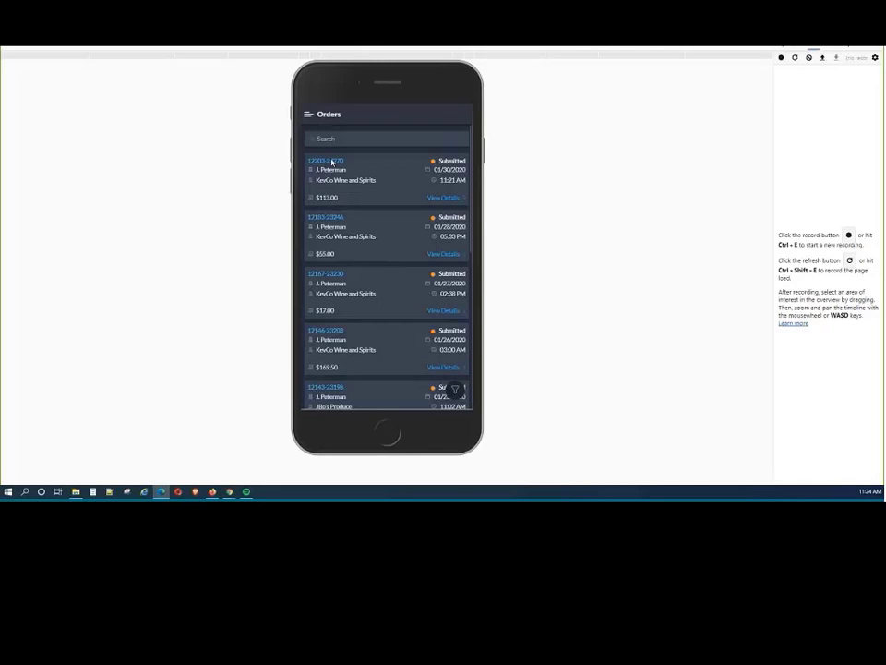
{"action": "left_click", "coordinate": [331, 163]}
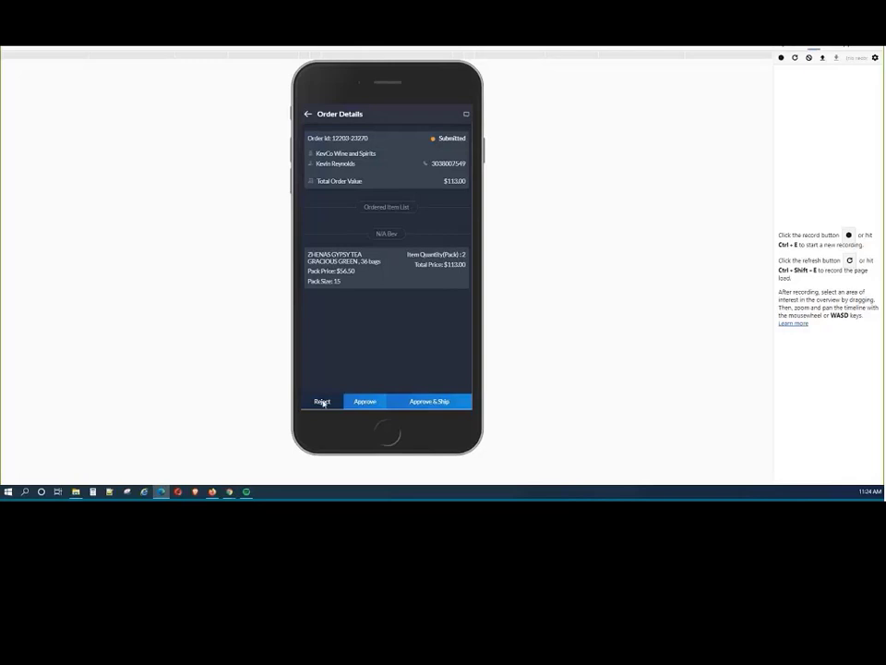
- Post the comment "thanks" on the open KevCo Wine and Spirits order, and approve the order
{"action": "left_click", "coordinate": [466, 116]}
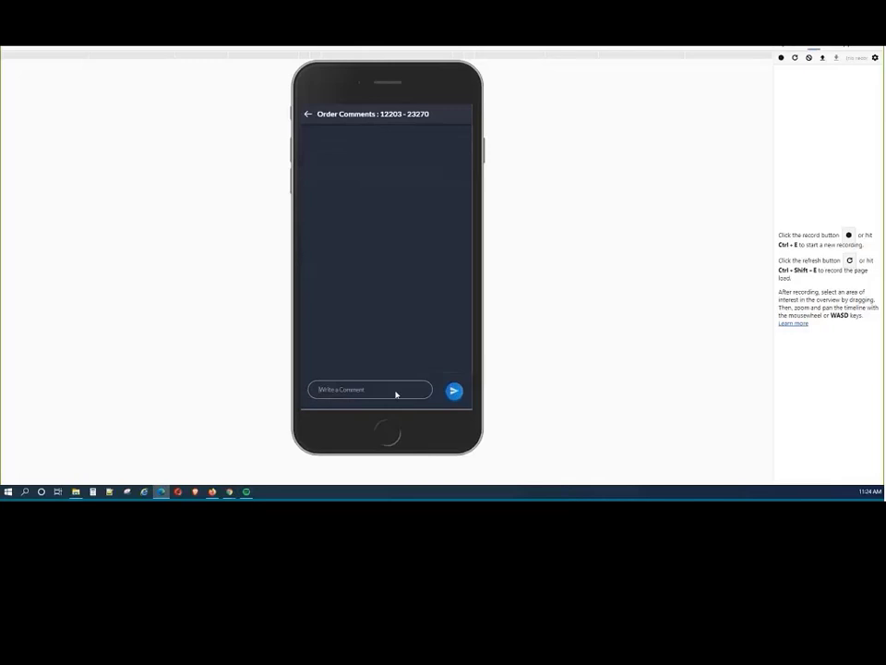
{"action": "type", "text": "thanks"}
{"action": "left_click", "coordinate": [453, 390]}
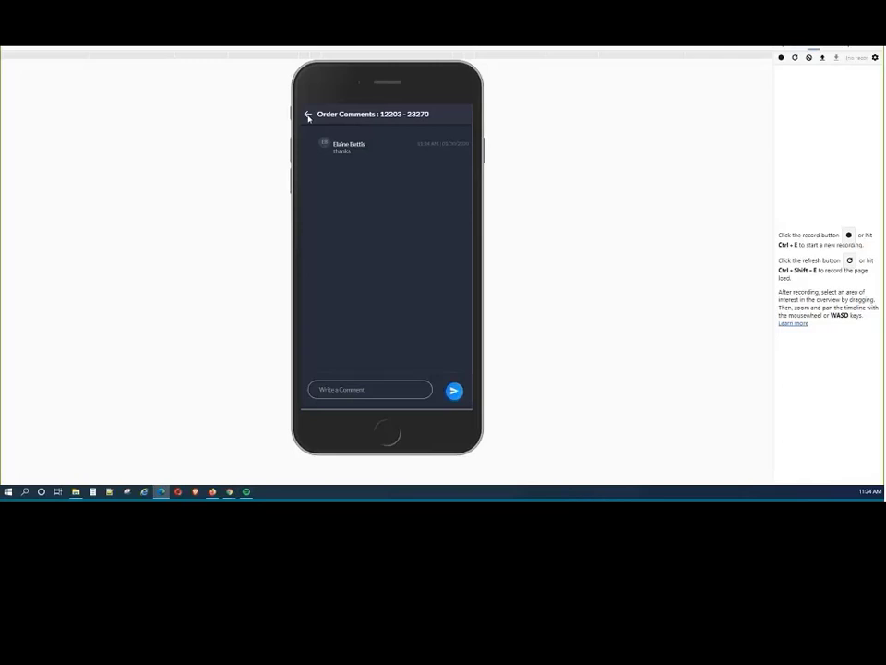
{"action": "left_click", "coordinate": [308, 115]}
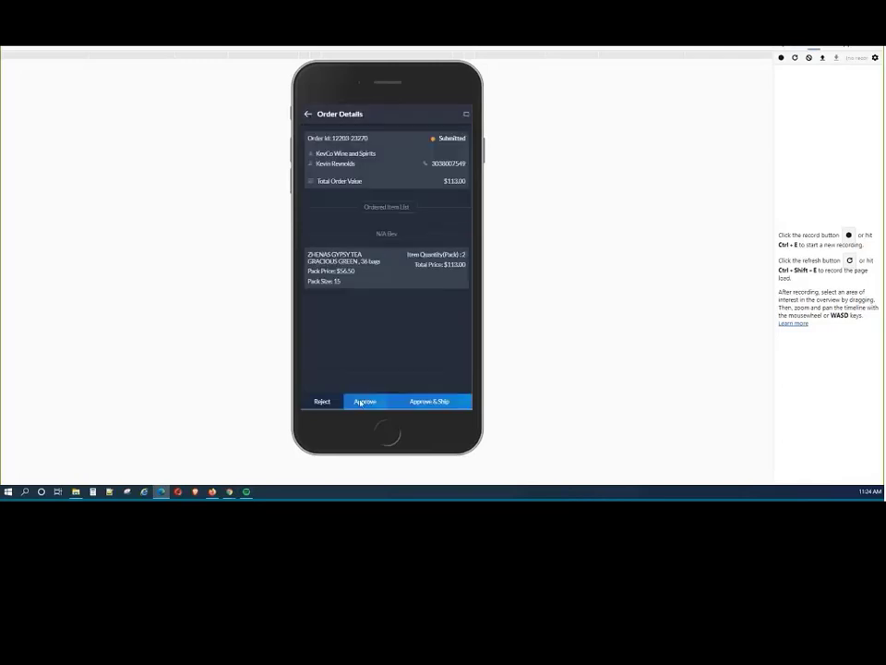
{"action": "left_click", "coordinate": [356, 403]}
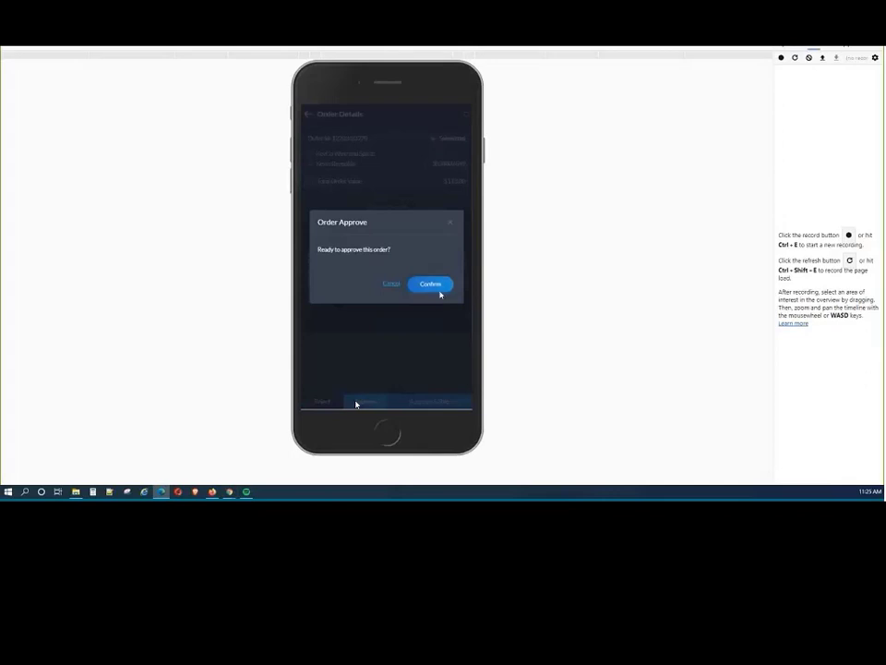
{"action": "left_click", "coordinate": [438, 292]}
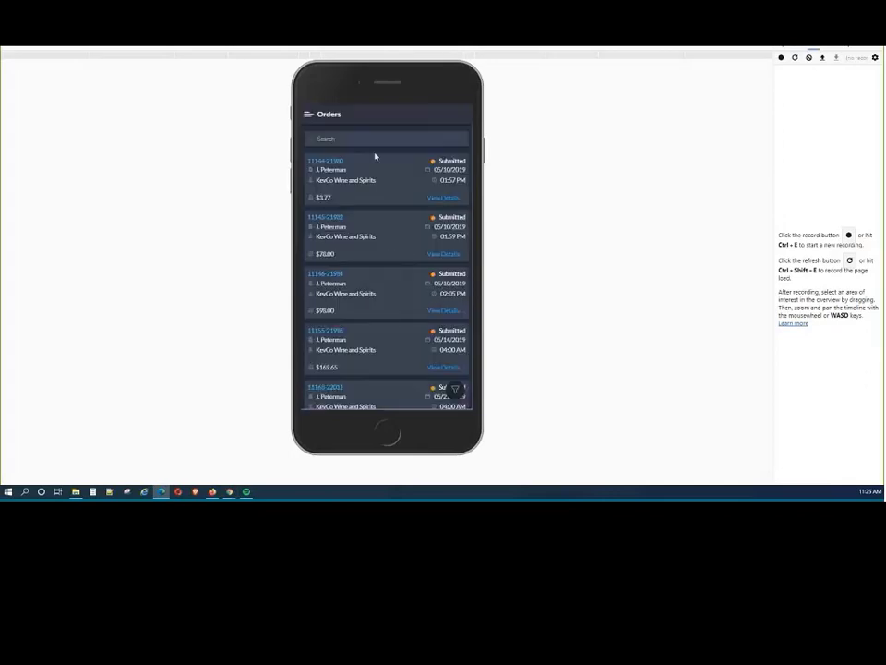
- Open the rep's Sites list and review the KevCo Wine and Spirits site details, including visiting times and site notes
{"action": "left_click", "coordinate": [309, 114]}
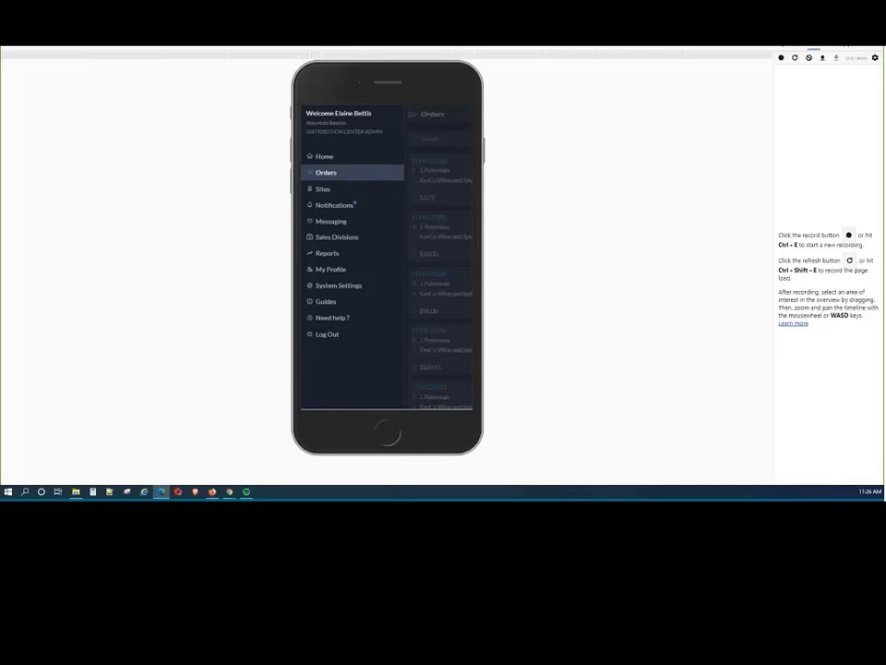
{"action": "left_click", "coordinate": [324, 190]}
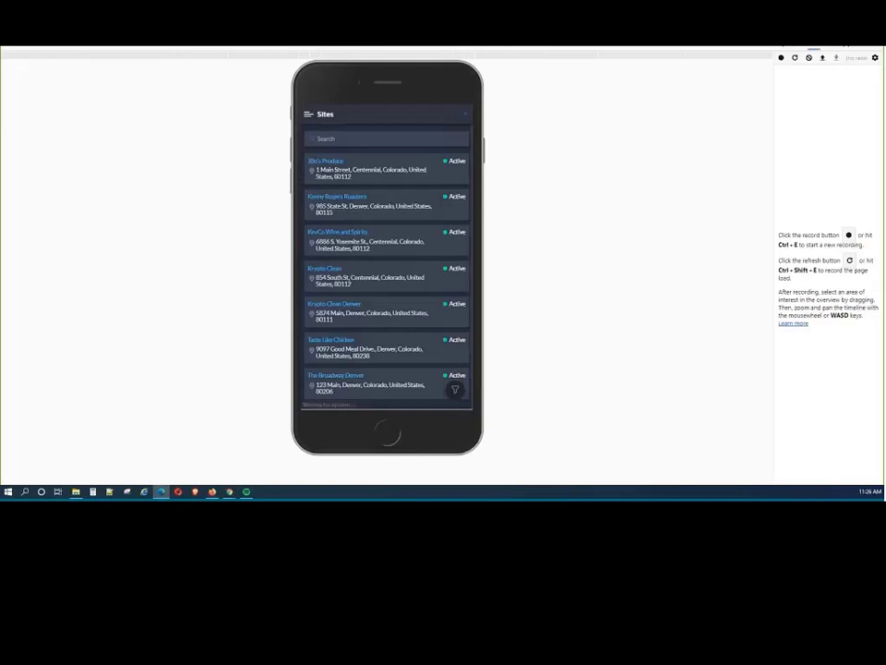
{"action": "left_click", "coordinate": [338, 234]}
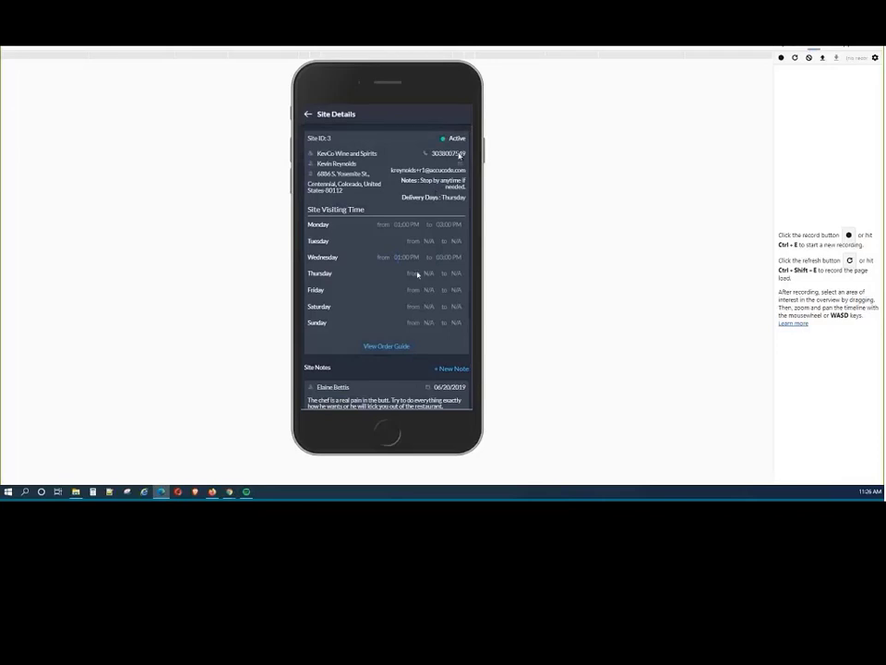
{"action": "scroll", "coordinate": [417, 274], "scroll_direction": "down", "scroll_amount": 3}
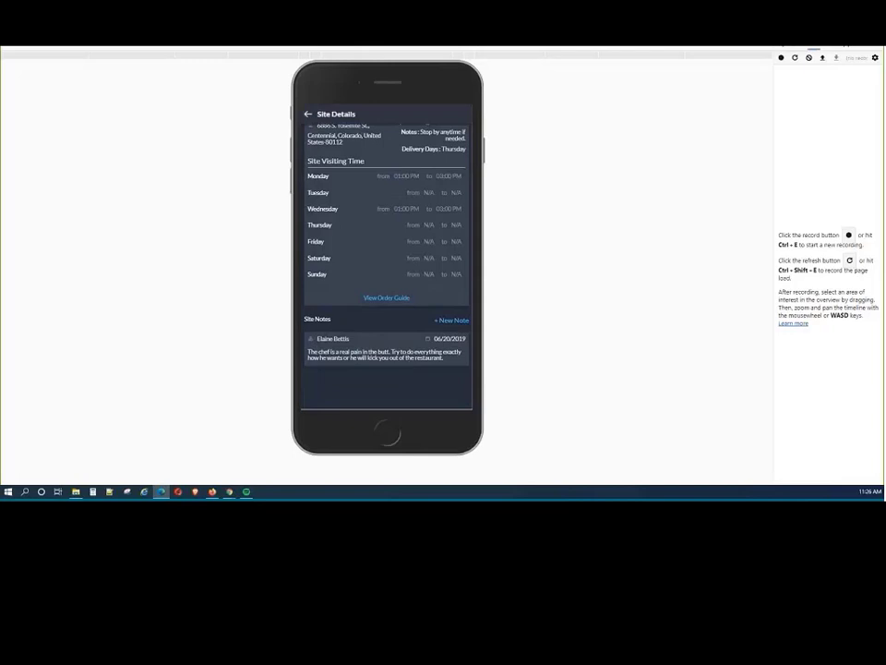
{"action": "scroll", "coordinate": [391, 187], "scroll_direction": "up", "scroll_amount": 3}
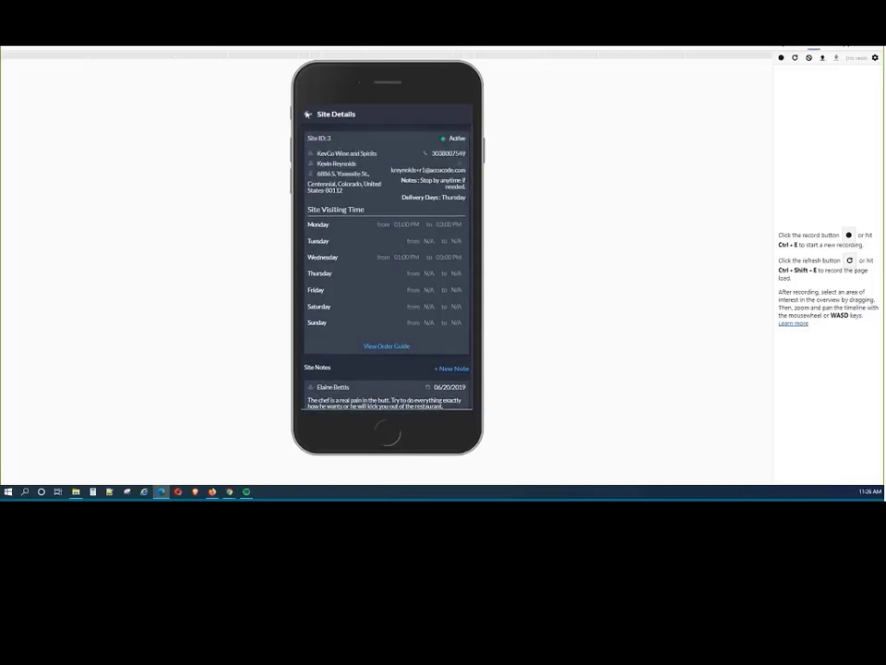
{"action": "left_click", "coordinate": [307, 115]}
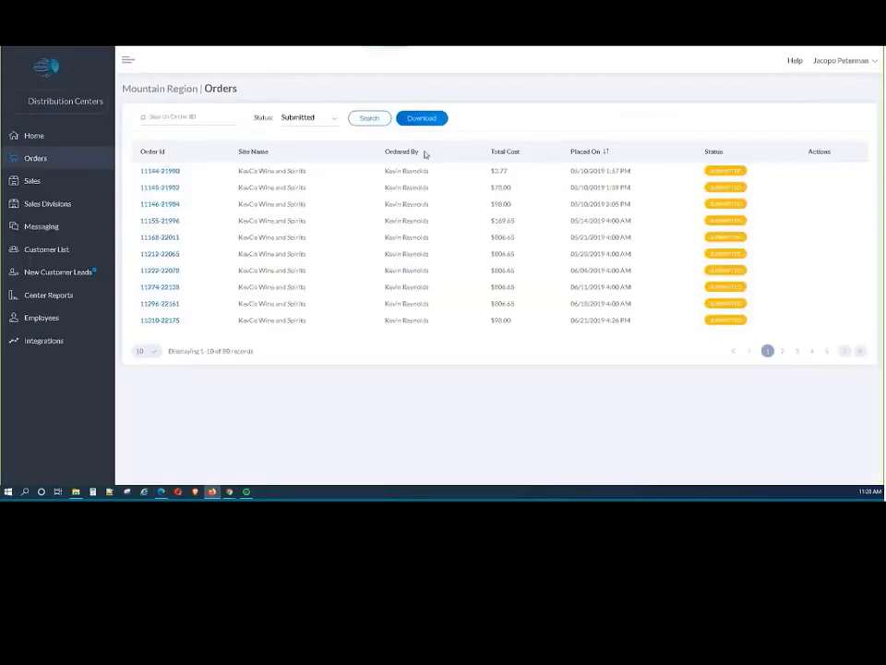
- Filter the Mountain Region orders in the supplier portal by Approved status and open the newest KevCo Wine and Spirits order
{"action": "left_click", "coordinate": [333, 117]}
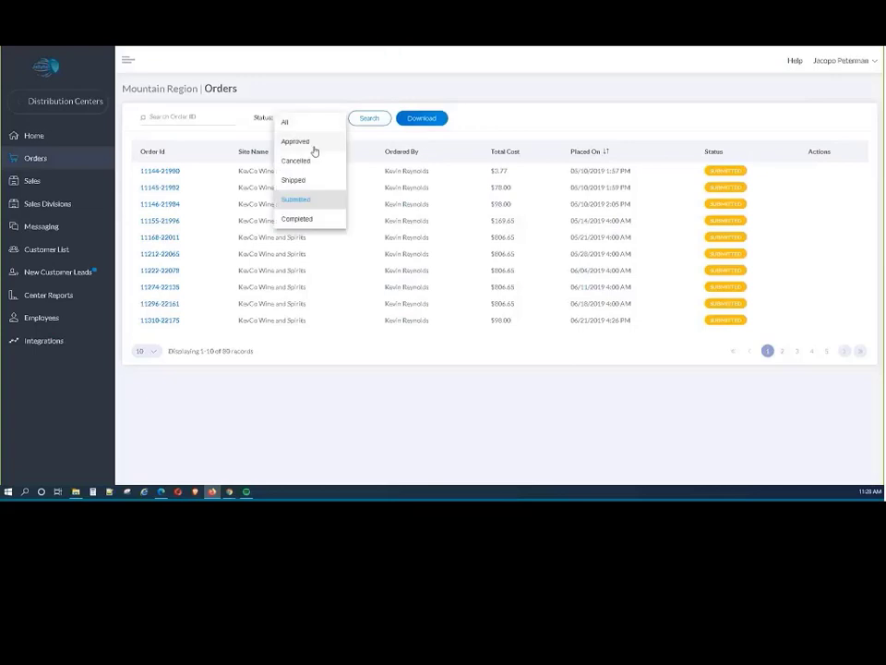
{"action": "left_click", "coordinate": [315, 143]}
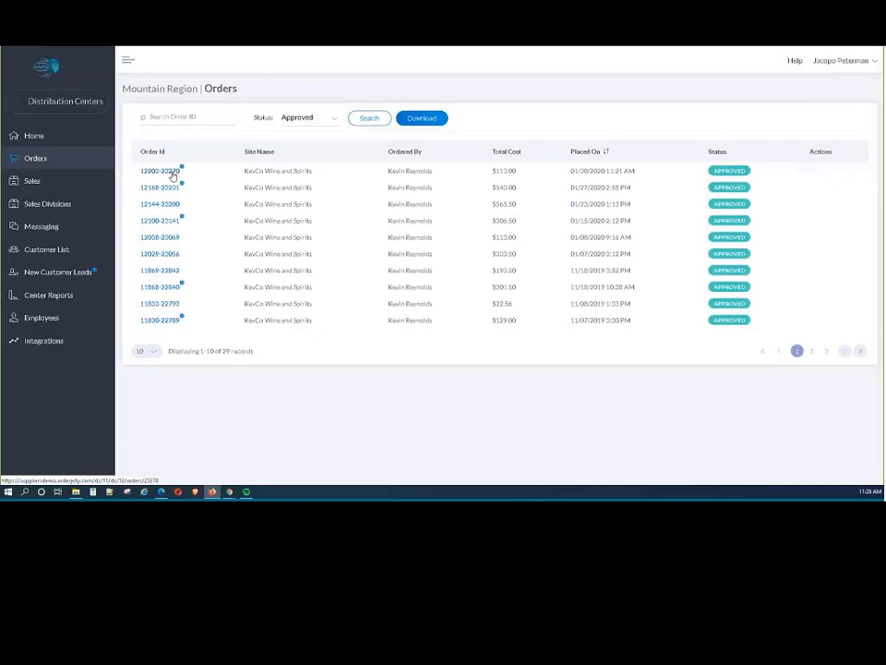
{"action": "left_click", "coordinate": [172, 172]}
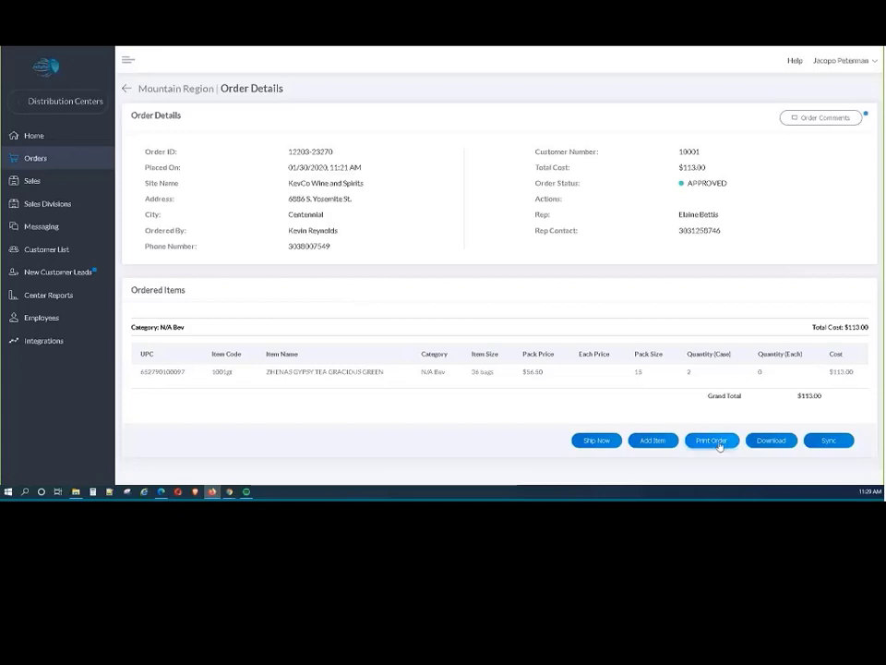
- Ship the approved order with shipping details: carrier UPS, tracking number 35345345 and shipping date 1/30/2020
{"action": "left_click", "coordinate": [597, 443]}
{"action": "left_click", "coordinate": [356, 272]}
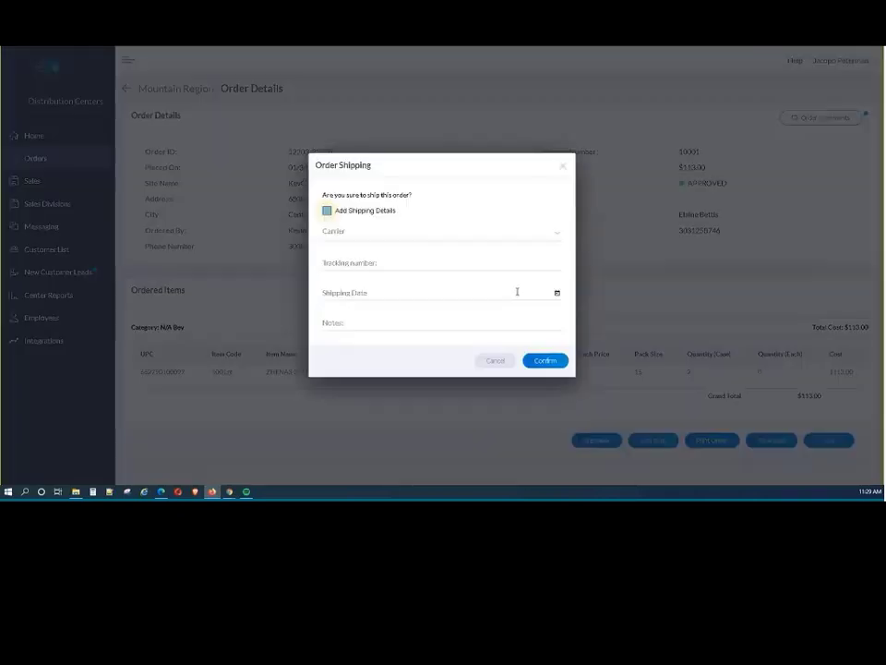
{"action": "left_click", "coordinate": [403, 233]}
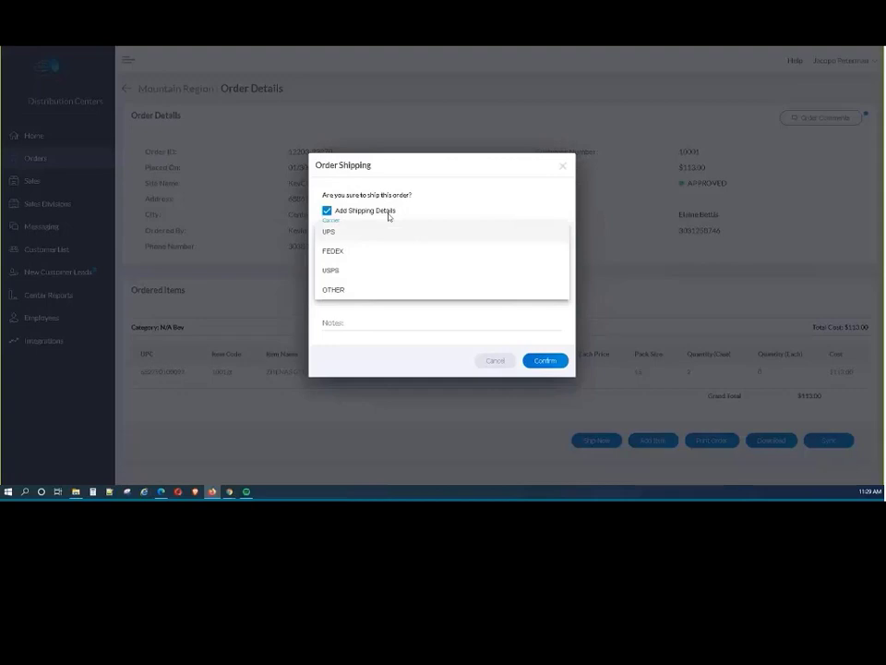
{"action": "left_click", "coordinate": [440, 234]}
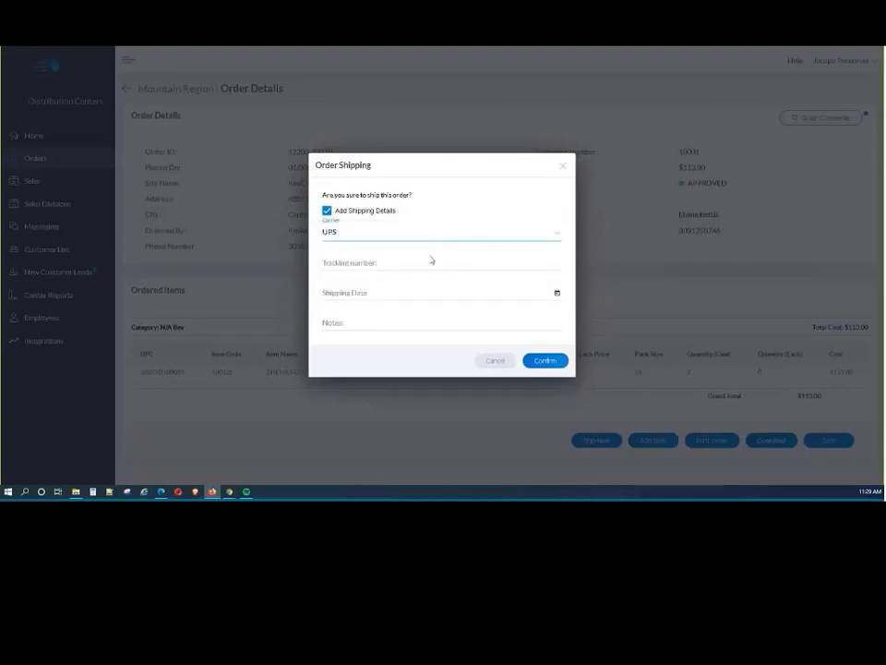
{"action": "left_click", "coordinate": [430, 261]}
{"action": "type", "text": "3"}
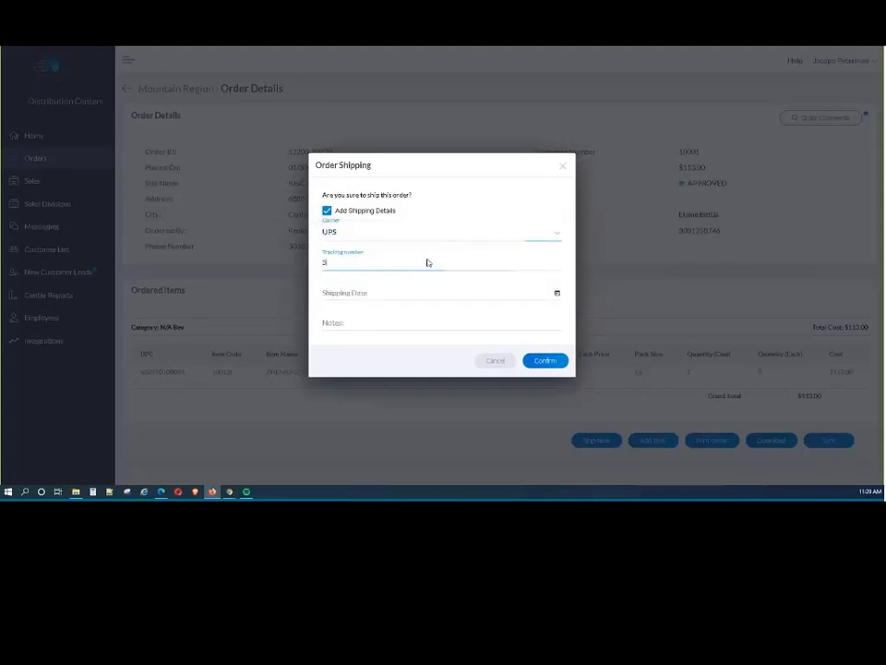
{"action": "type", "text": "5345345"}
{"action": "left_click", "coordinate": [407, 292]}
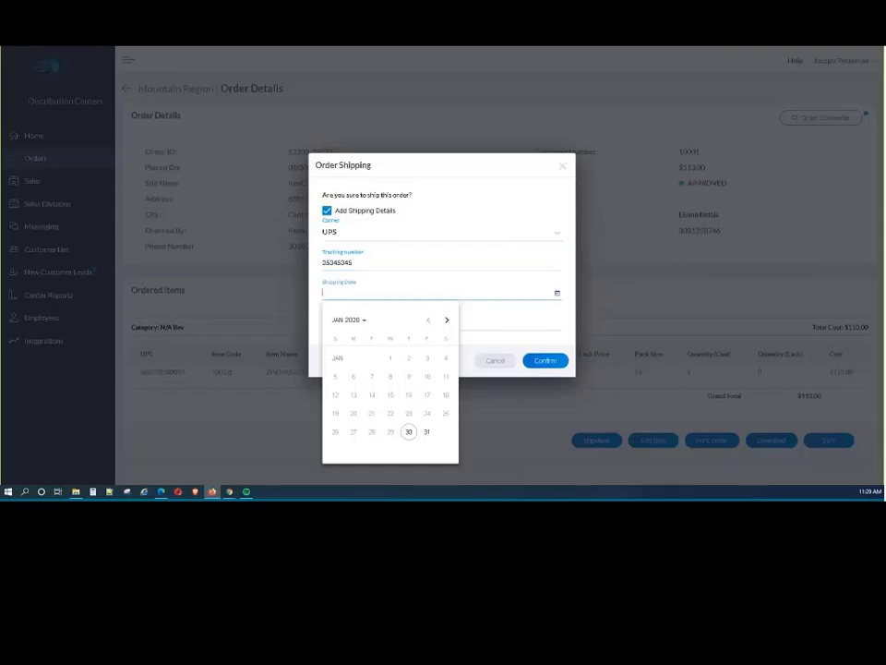
{"action": "left_click", "coordinate": [409, 432]}
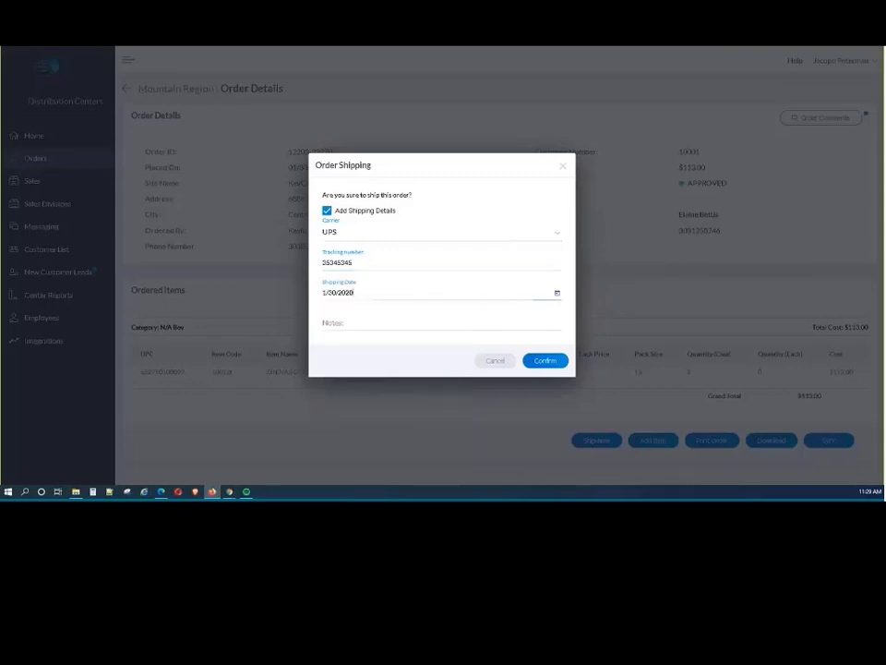
{"action": "left_click", "coordinate": [545, 360]}
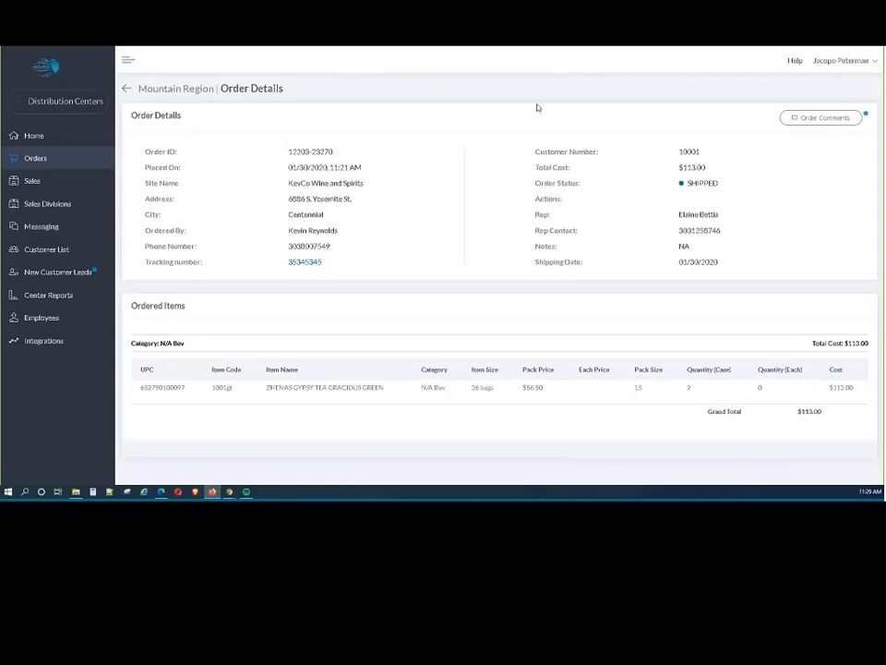
- Switch to the retailer's app in Chrome, reload its orders for KevCo Wine and Spirits, and view the newest J. Peterman order's details
{"action": "key", "text": "super+d"}
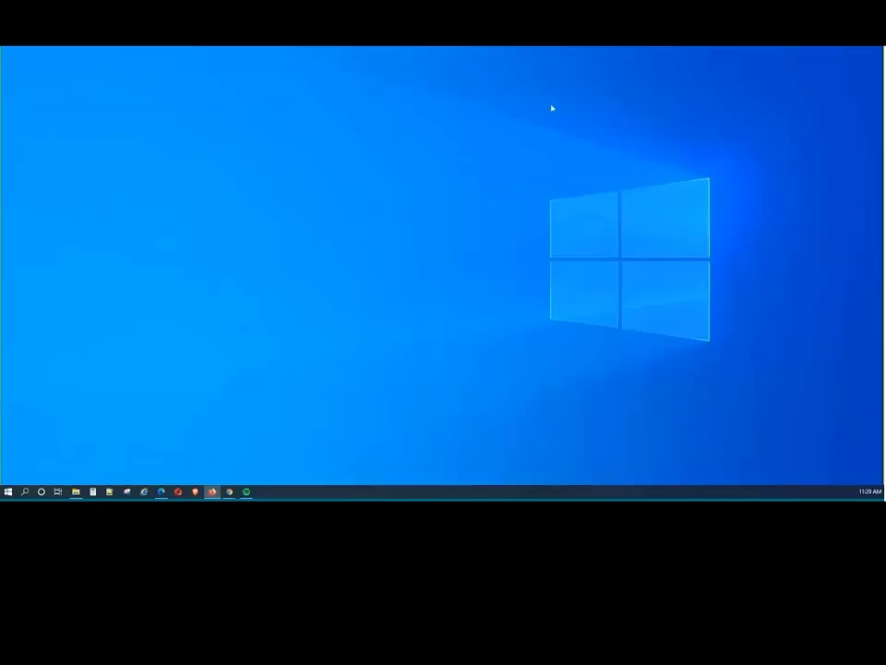
{"action": "left_click", "coordinate": [229, 492]}
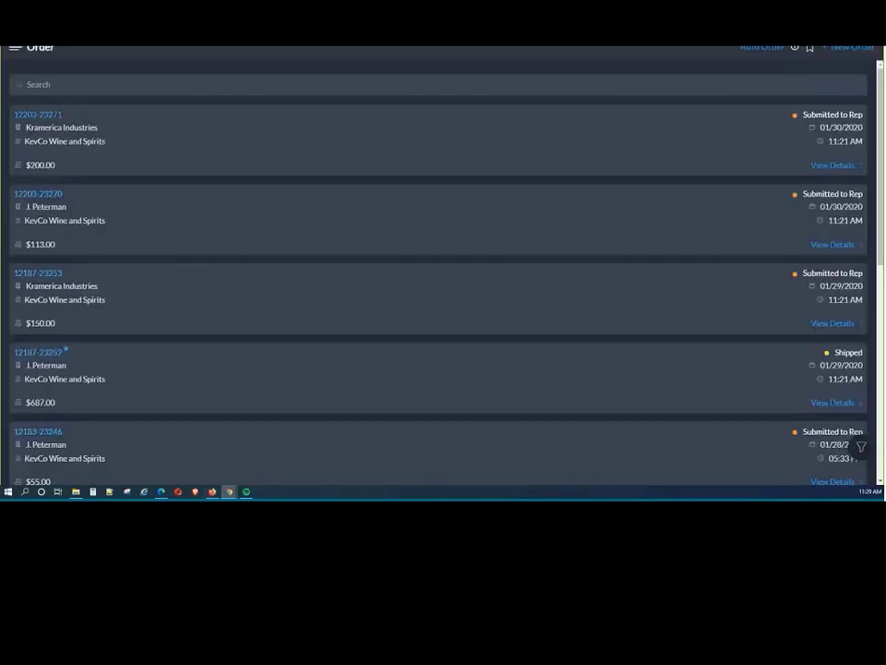
{"action": "key", "text": "F5"}
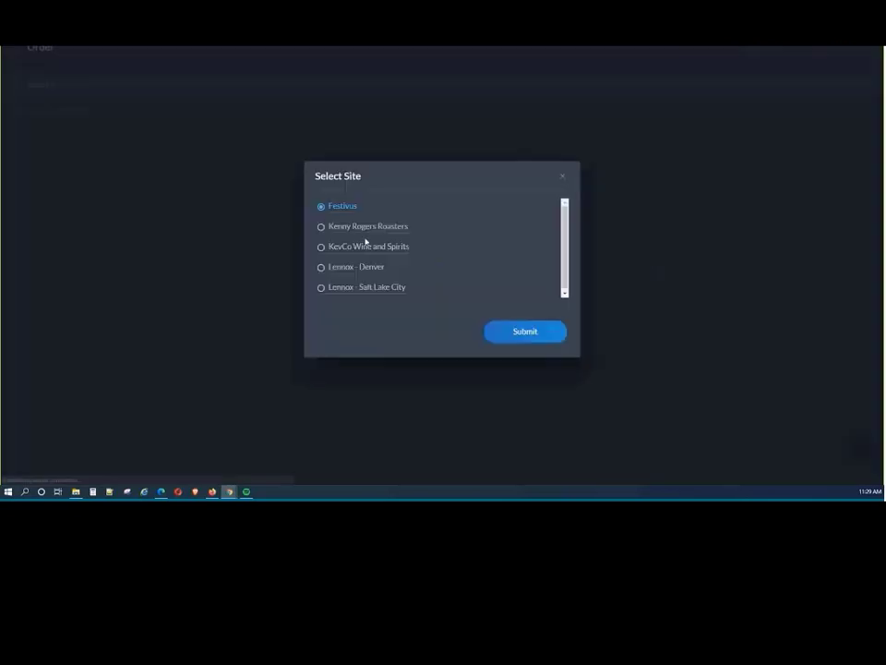
{"action": "left_click", "coordinate": [521, 336]}
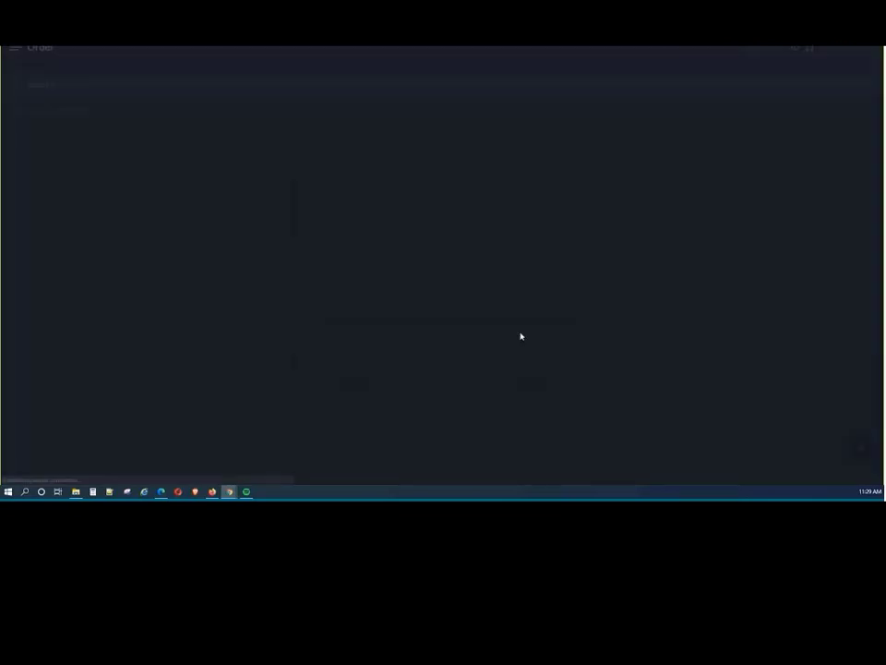
{"action": "scroll", "coordinate": [748, 334], "scroll_direction": "down", "scroll_amount": 3}
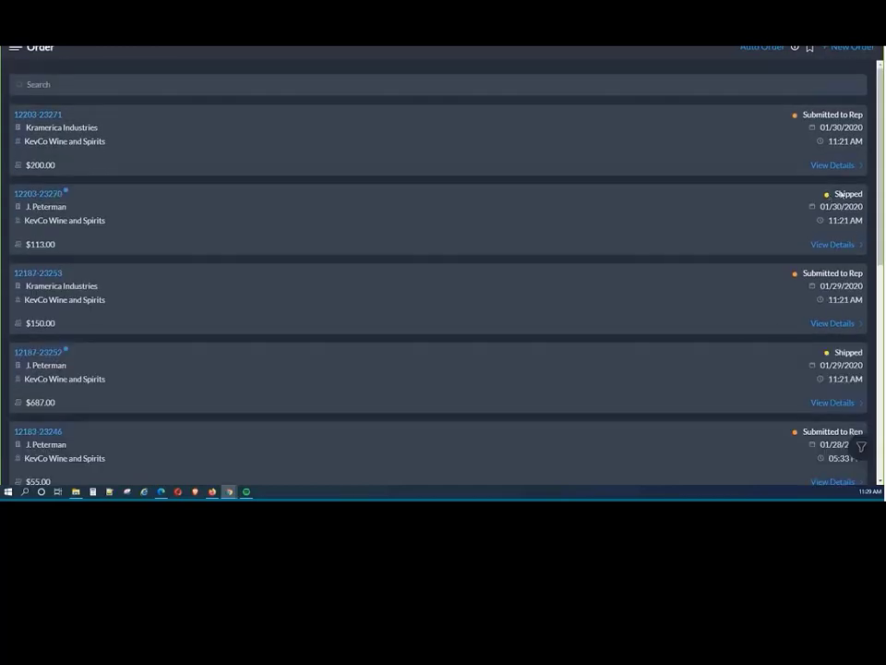
{"action": "left_click", "coordinate": [833, 245]}
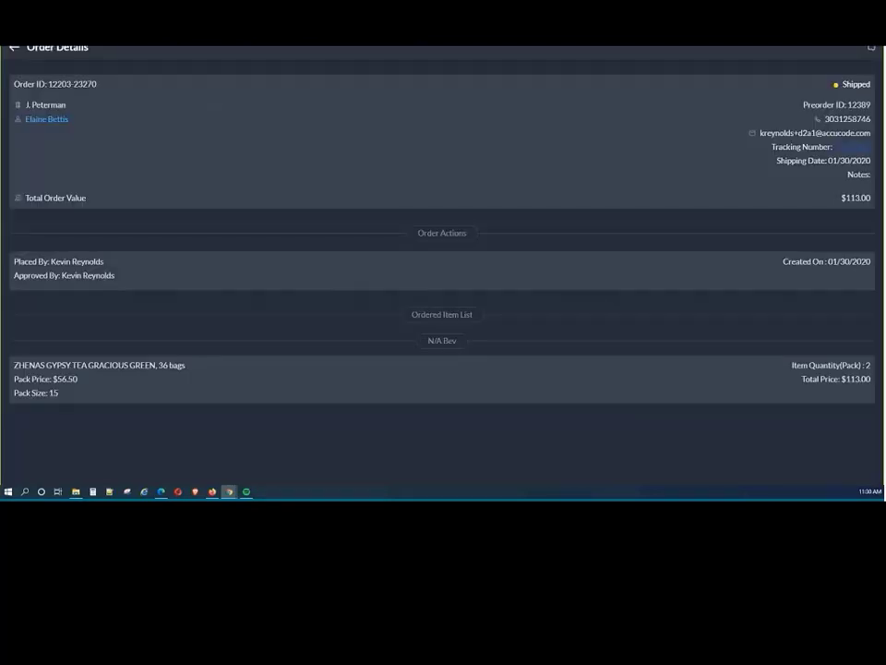
- Switch to the J. Peterman supplier portal and open its list of distribution centers
{"action": "key", "text": "alt+Tab"}
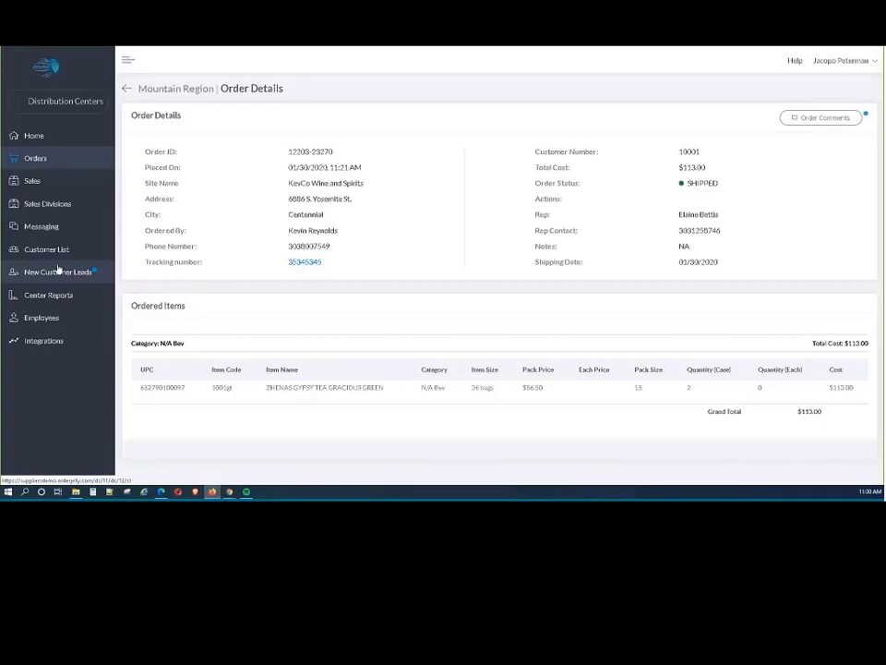
{"action": "left_click", "coordinate": [51, 105]}
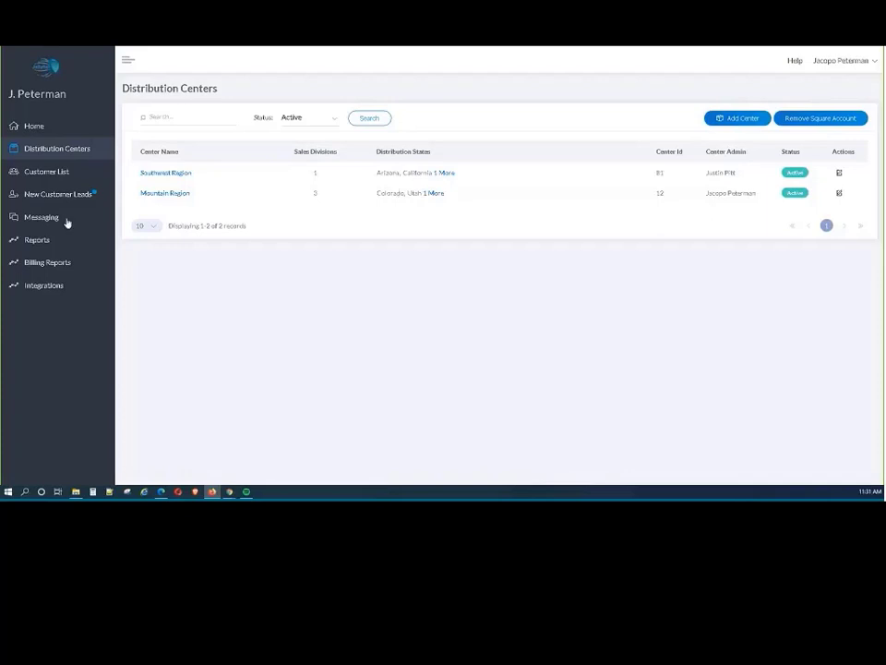
- Switch to the retailer's app in Chrome, start a new order, and add the regional item ADD BEER, 15 Oz to the cart
{"action": "key", "text": "alt+Tab"}
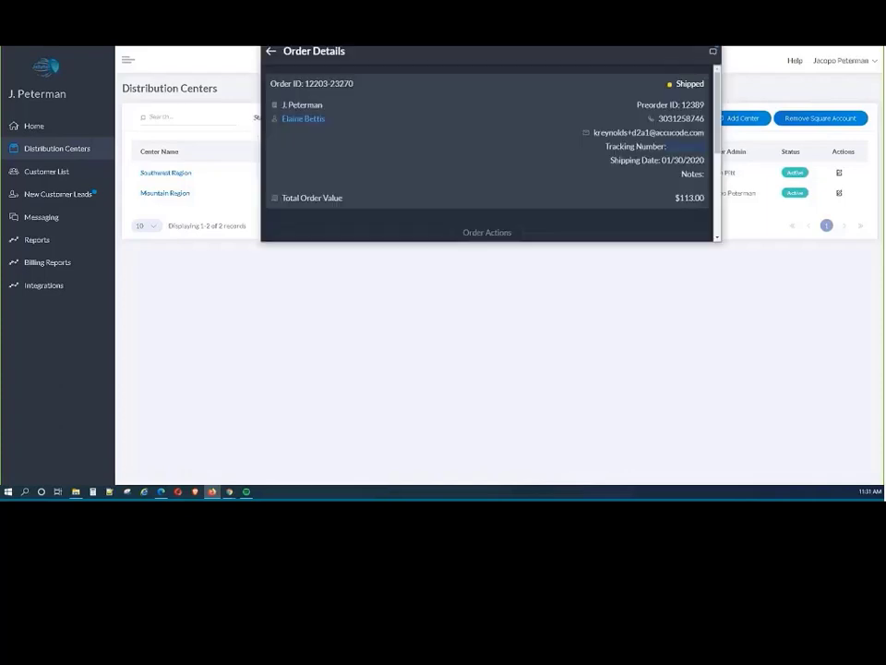
{"action": "double_click", "coordinate": [490, 44]}
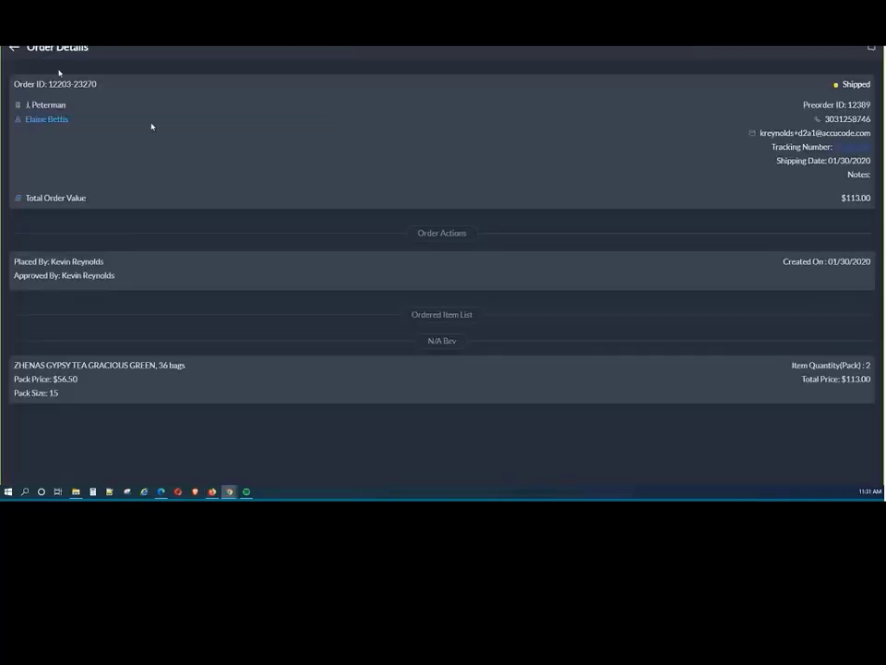
{"action": "left_click", "coordinate": [15, 47]}
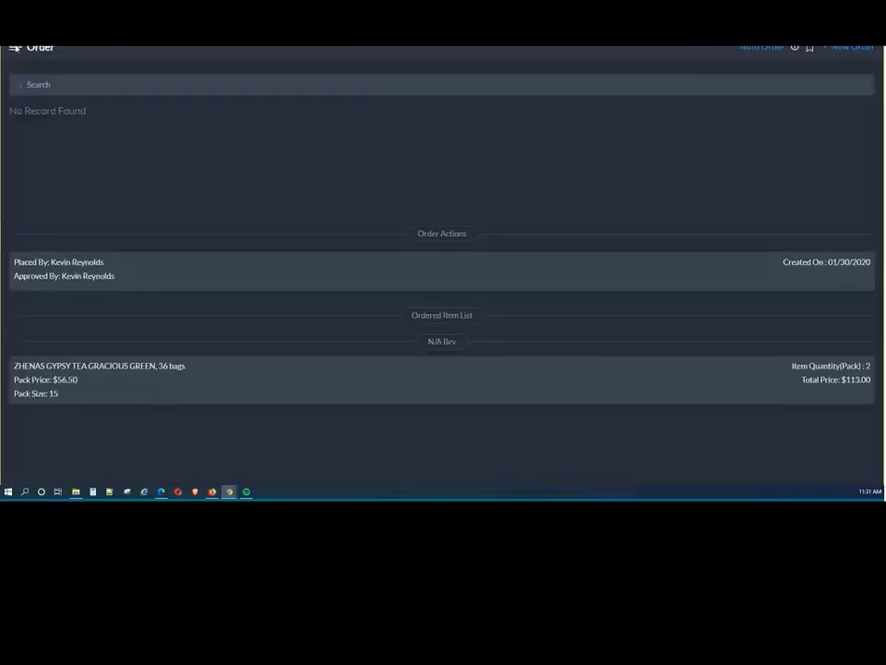
{"action": "left_click", "coordinate": [834, 47]}
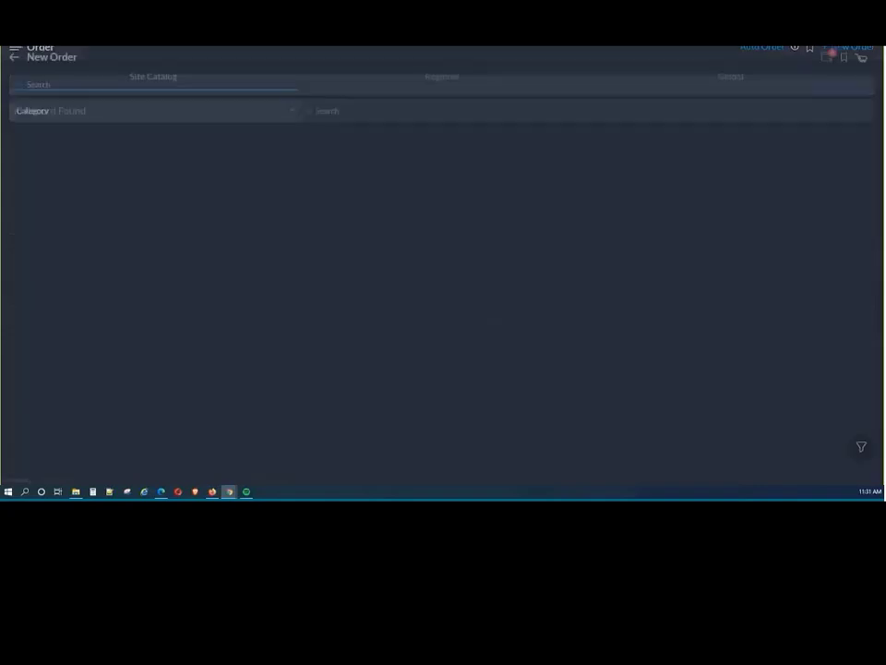
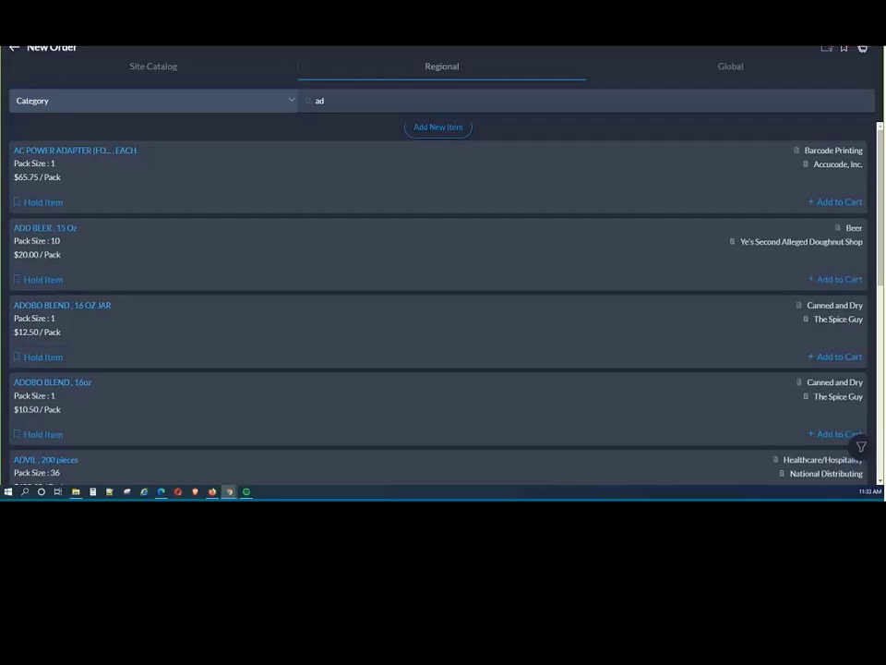
{"action": "left_click", "coordinate": [835, 279]}
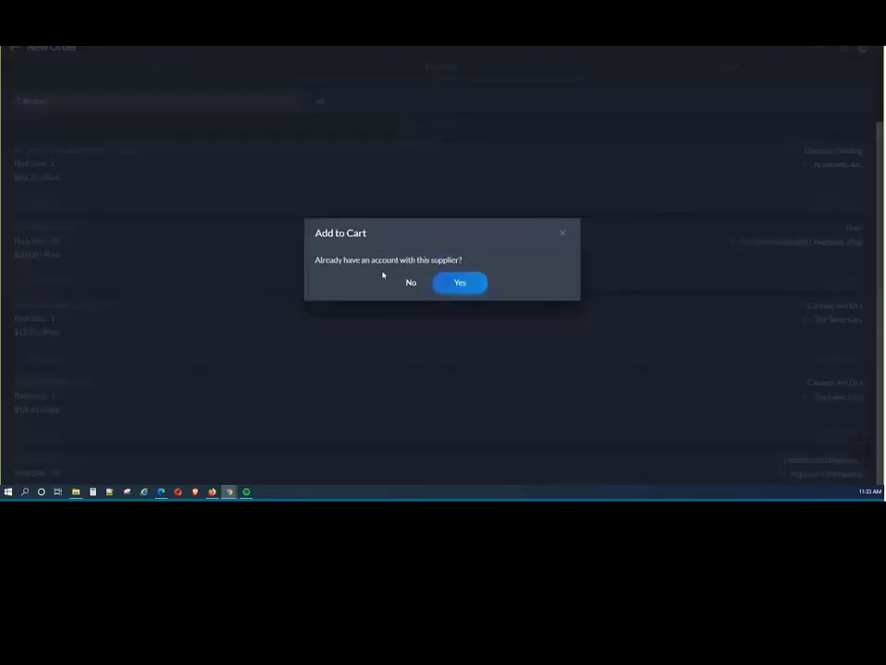
{"action": "left_click", "coordinate": [439, 280]}
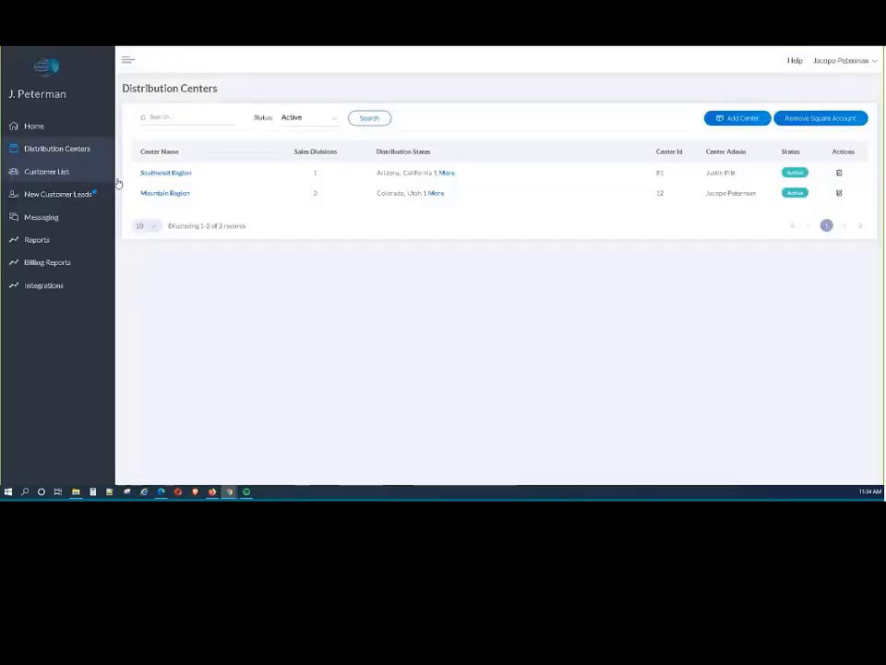
- Review the new customer leads and the messaging conversations in the J. Peterman supplier portal
{"action": "left_click", "coordinate": [71, 200]}
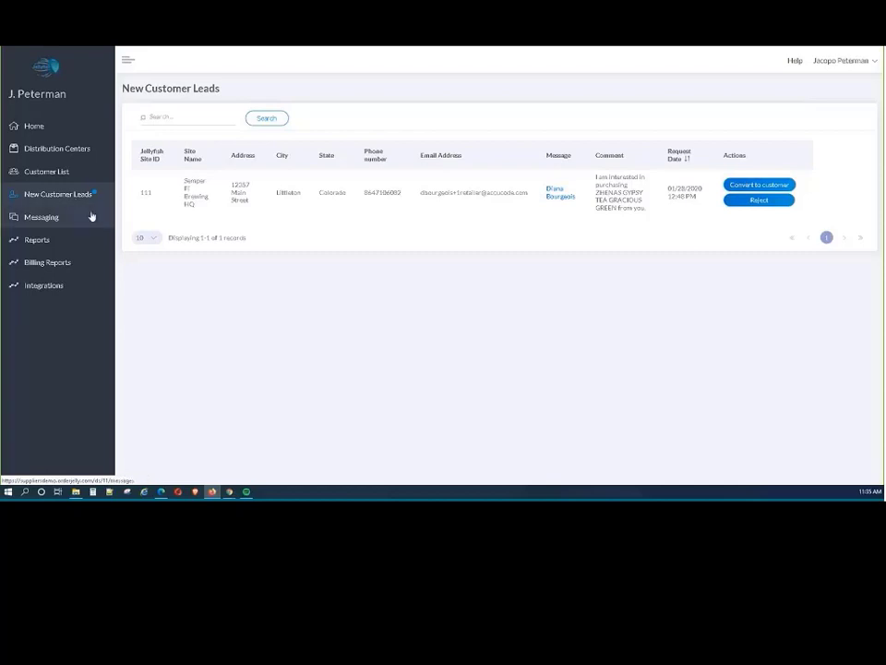
{"action": "left_click", "coordinate": [41, 218]}
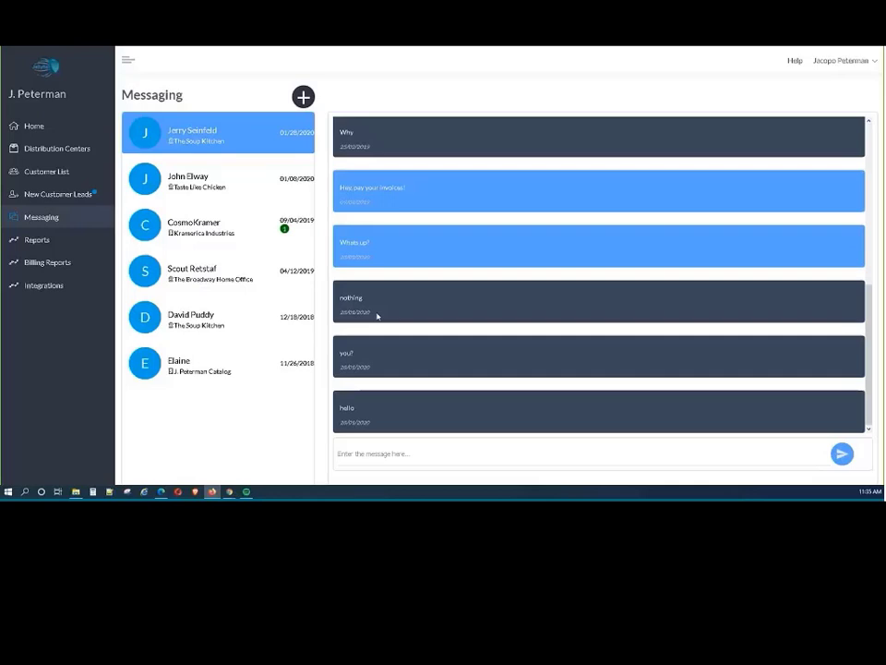
- Examine the sorting options of the supplier's Order report, and view the customer list
{"action": "left_click", "coordinate": [38, 240]}
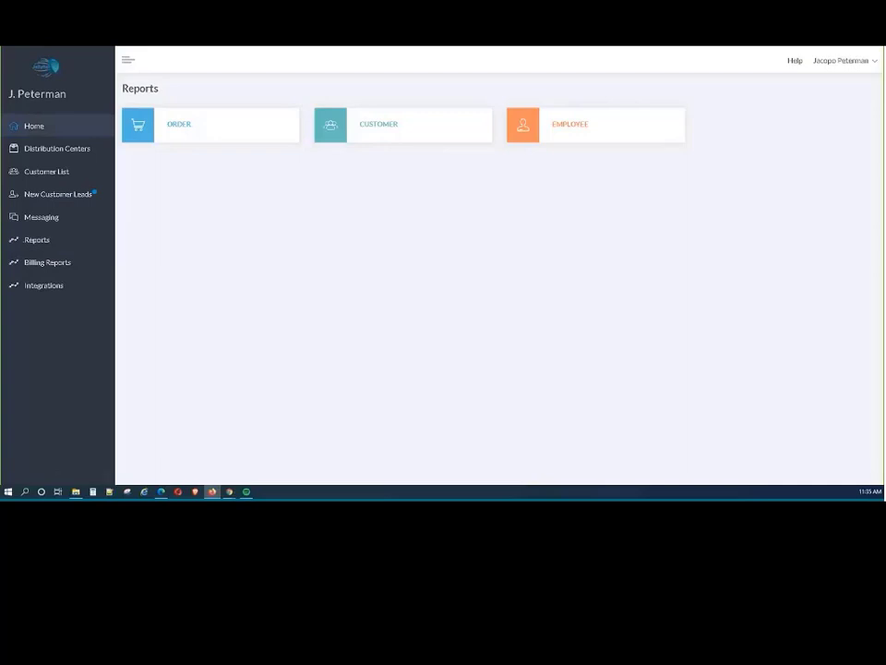
{"action": "left_click", "coordinate": [279, 127]}
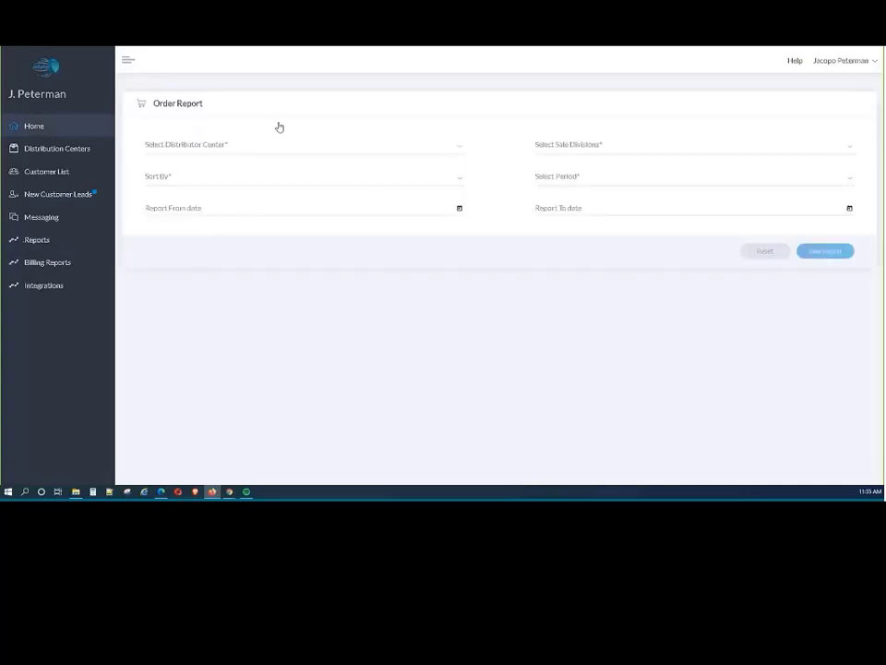
{"action": "left_click", "coordinate": [368, 179]}
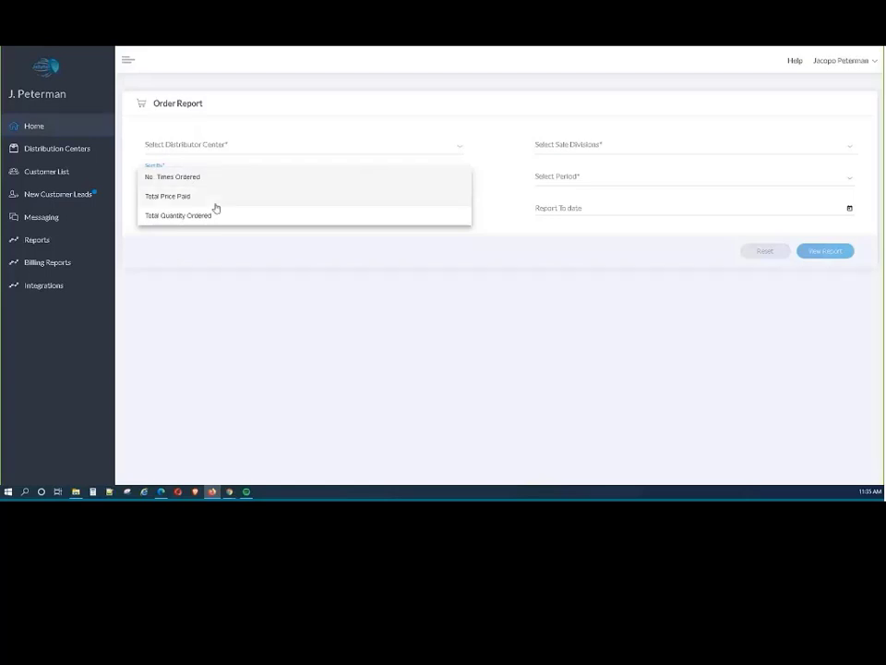
{"action": "key", "text": "Escape"}
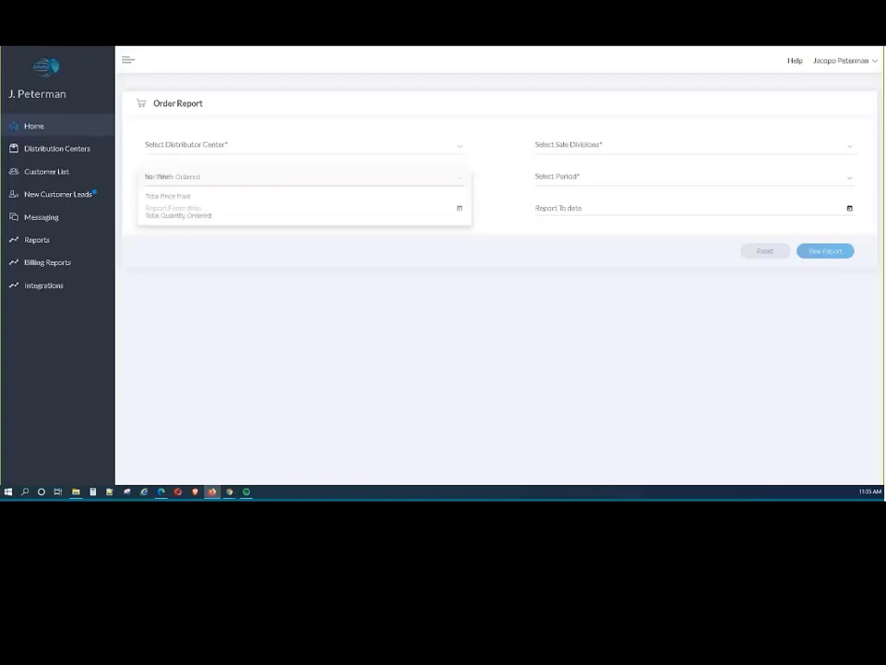
{"action": "left_click", "coordinate": [55, 173]}
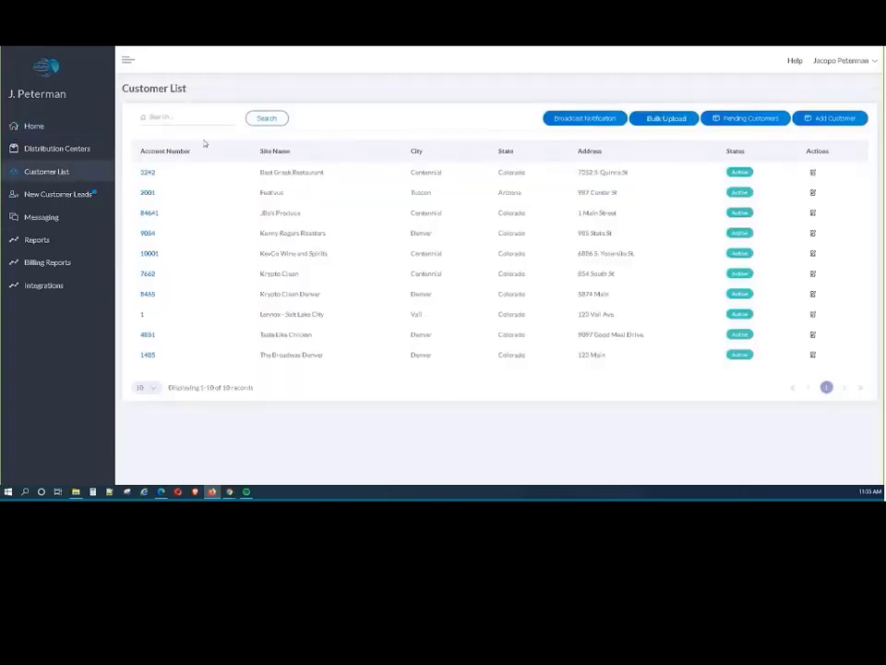
- Examine the sorting options of the supplier's Customer report, and open the billing reports
{"action": "left_click", "coordinate": [65, 240]}
{"action": "left_click", "coordinate": [450, 134]}
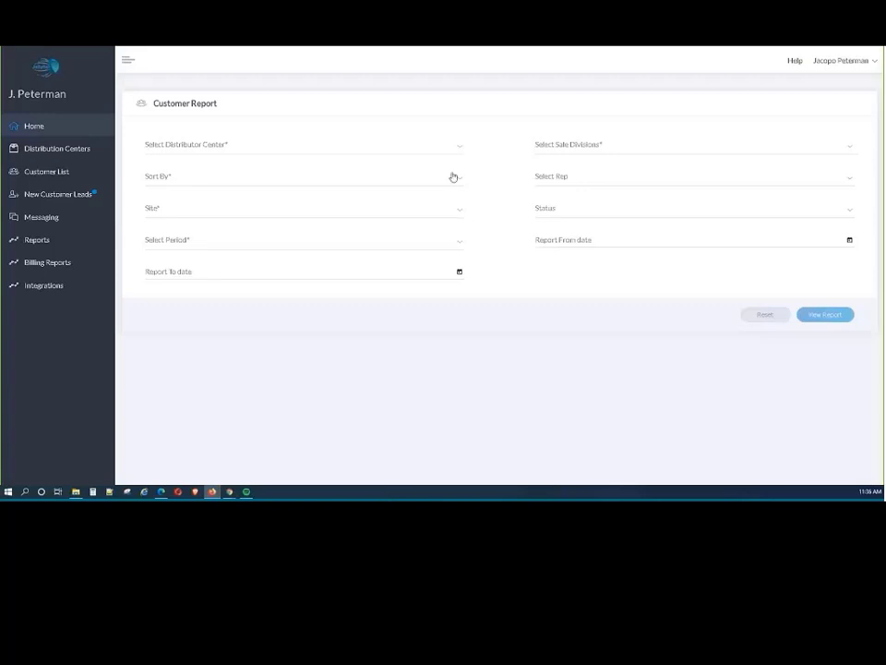
{"action": "left_click", "coordinate": [454, 176]}
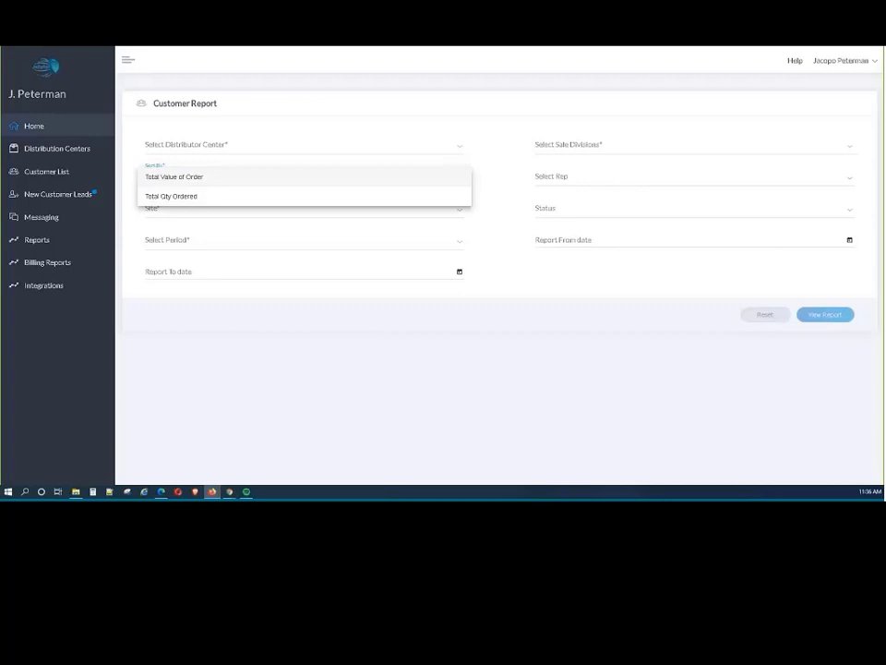
{"action": "left_click", "coordinate": [615, 187]}
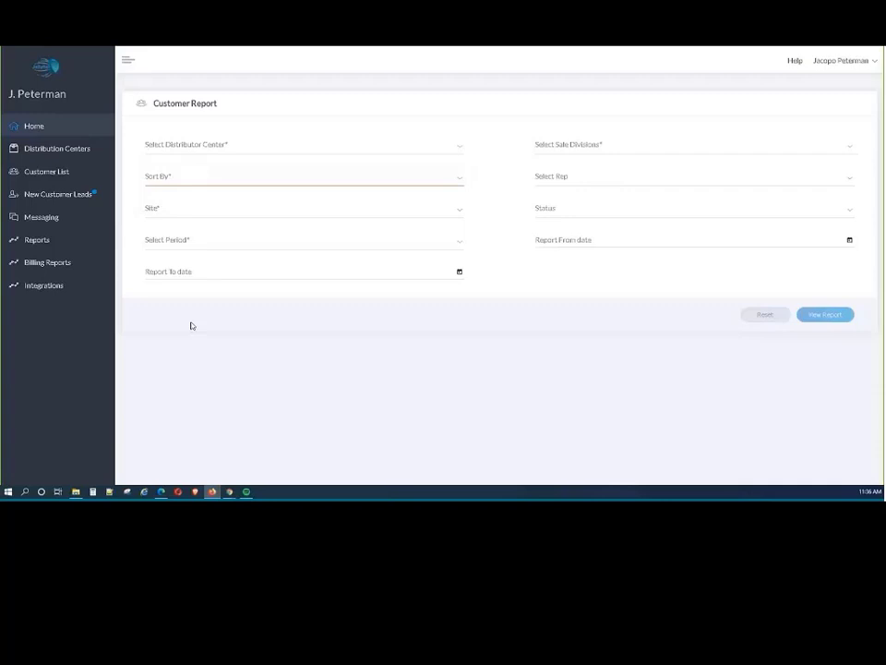
{"action": "left_click", "coordinate": [63, 264]}
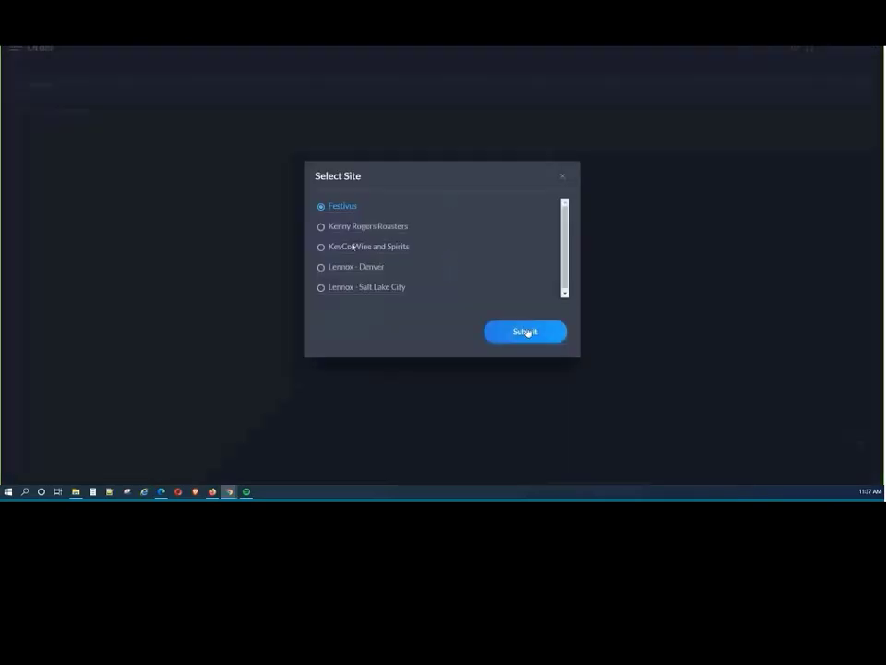
- Select the KevCo Wine and Spirits site in the retailer's app and review its Auto Order items
{"action": "left_click", "coordinate": [353, 247]}
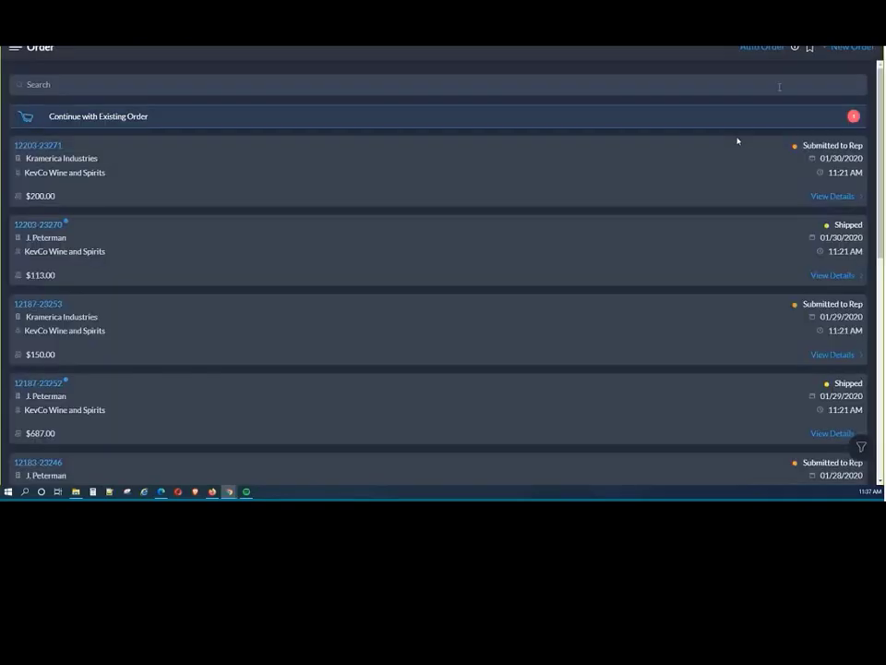
{"action": "left_click", "coordinate": [769, 46]}
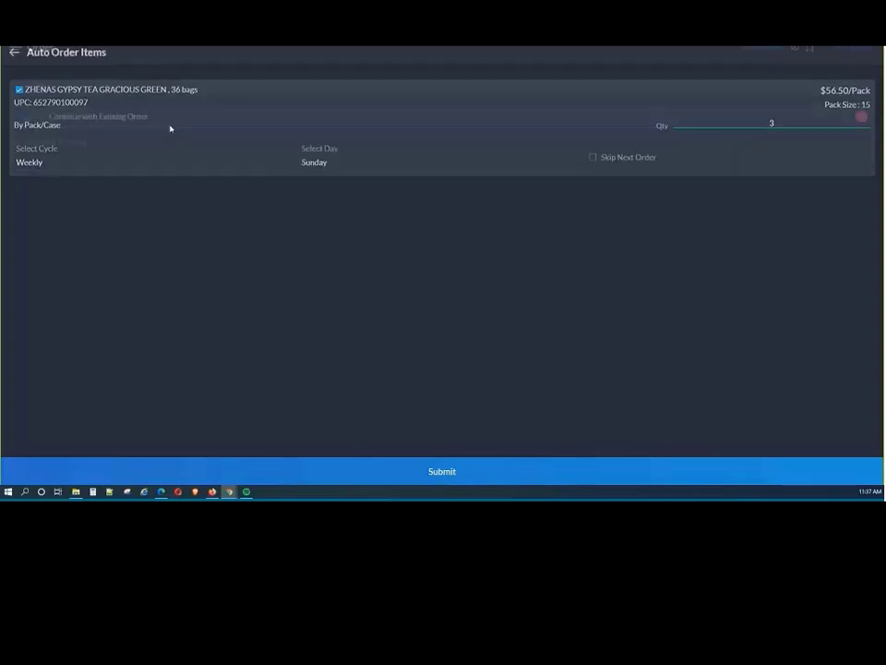
{"action": "left_click", "coordinate": [14, 47]}
- Open the retailer's reports overview and review the available report types
{"action": "left_click", "coordinate": [14, 47]}
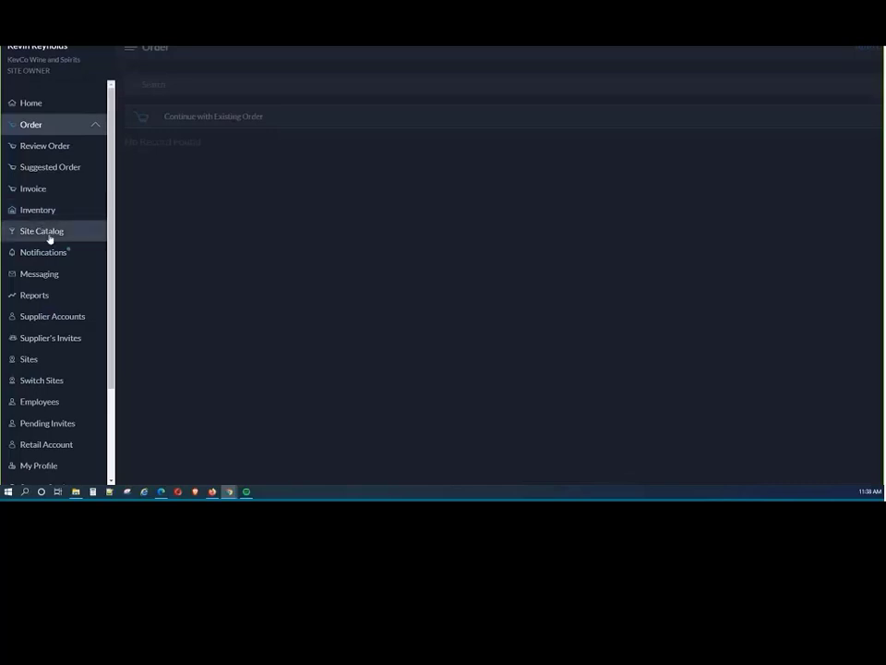
{"action": "scroll", "coordinate": [50, 239], "scroll_direction": "down", "scroll_amount": 1}
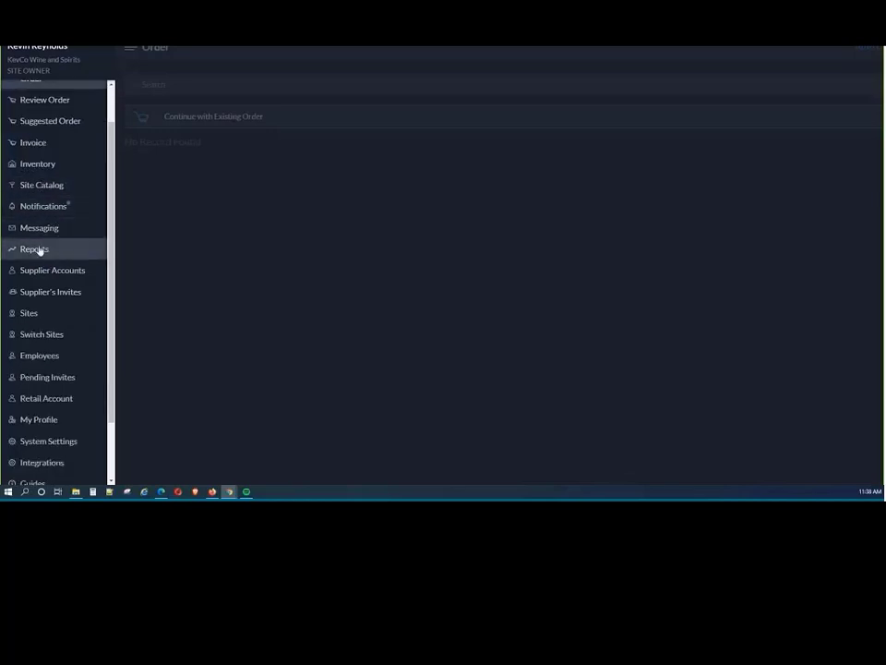
{"action": "left_click", "coordinate": [152, 250]}
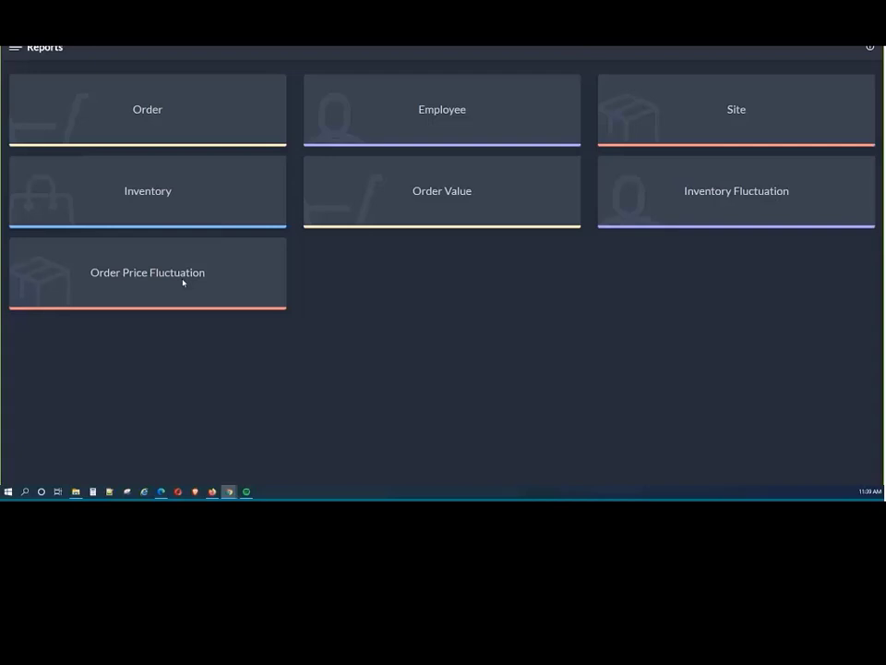
- Open the retailer's employee list and view the second employee's role, order restrictions and assigned sites
{"action": "left_click", "coordinate": [15, 47]}
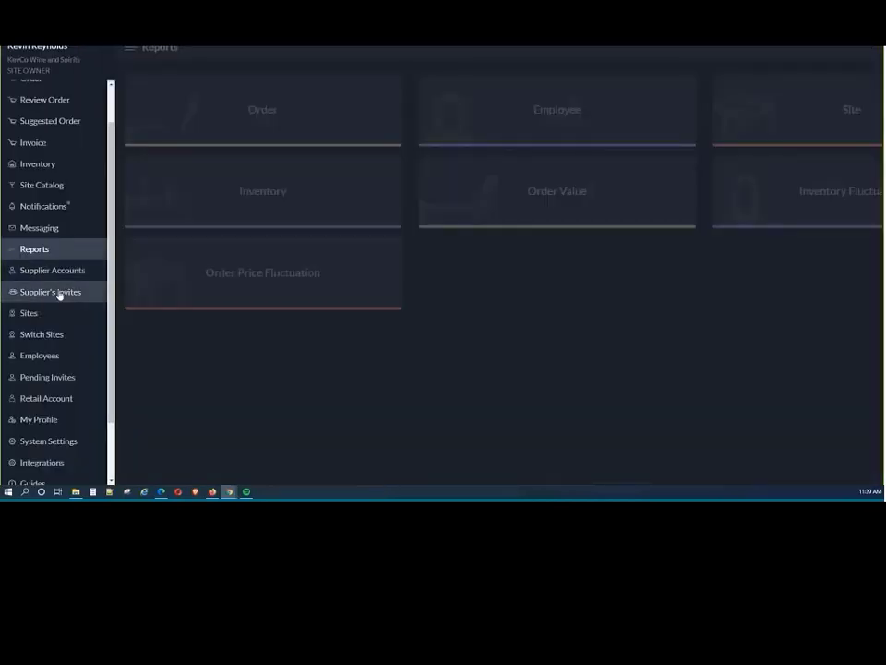
{"action": "scroll", "coordinate": [57, 296], "scroll_direction": "down", "scroll_amount": 1}
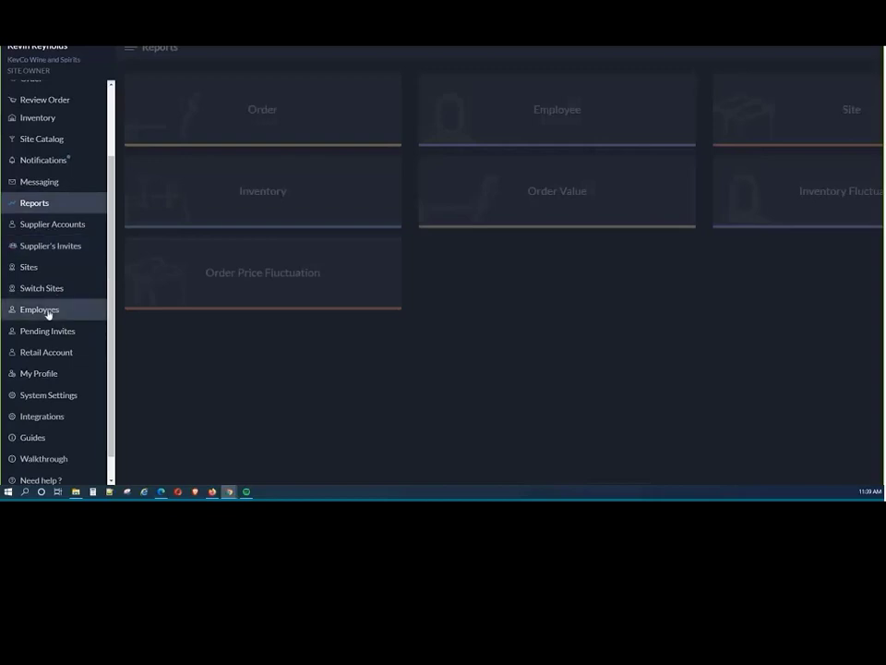
{"action": "left_click", "coordinate": [42, 309]}
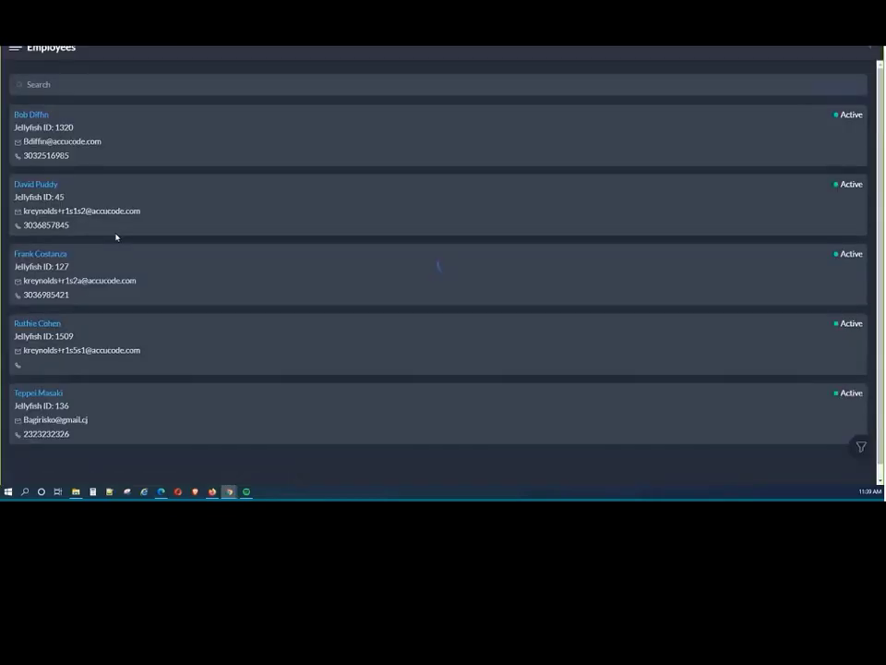
{"action": "left_click", "coordinate": [35, 199]}
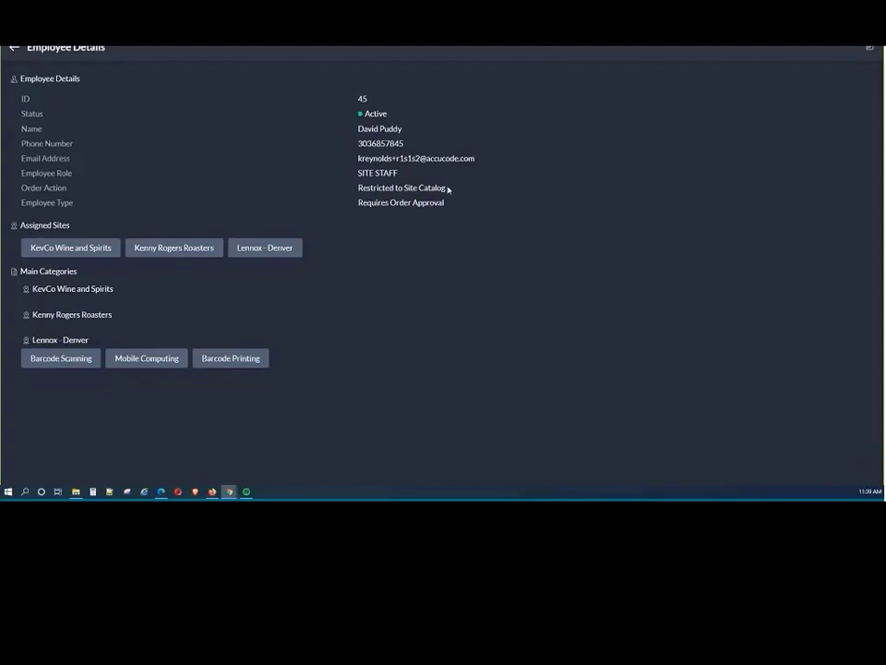
{"action": "left_click", "coordinate": [15, 50]}
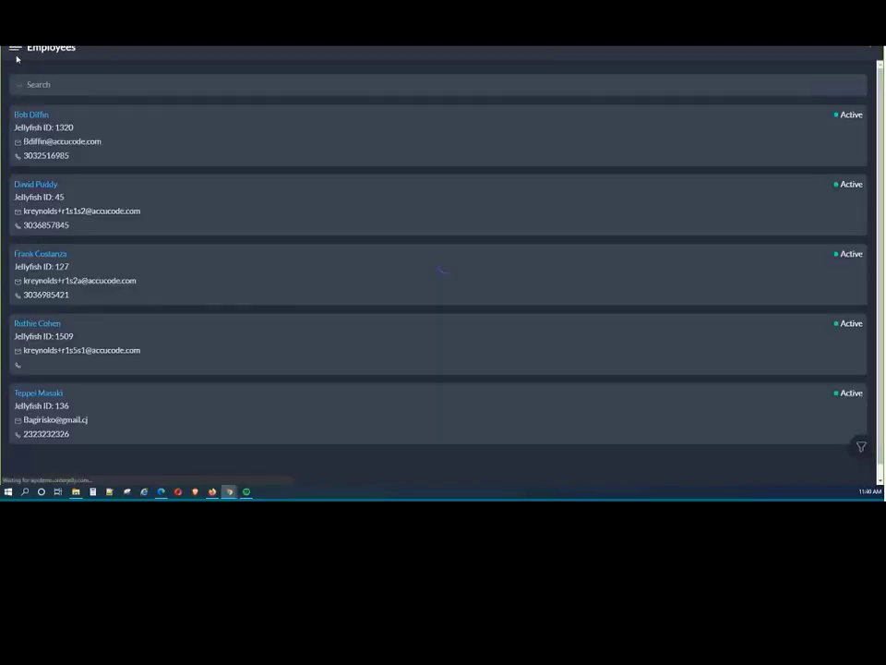
- Browse the remaining sections available in the retailer's app
{"action": "left_click", "coordinate": [14, 49]}
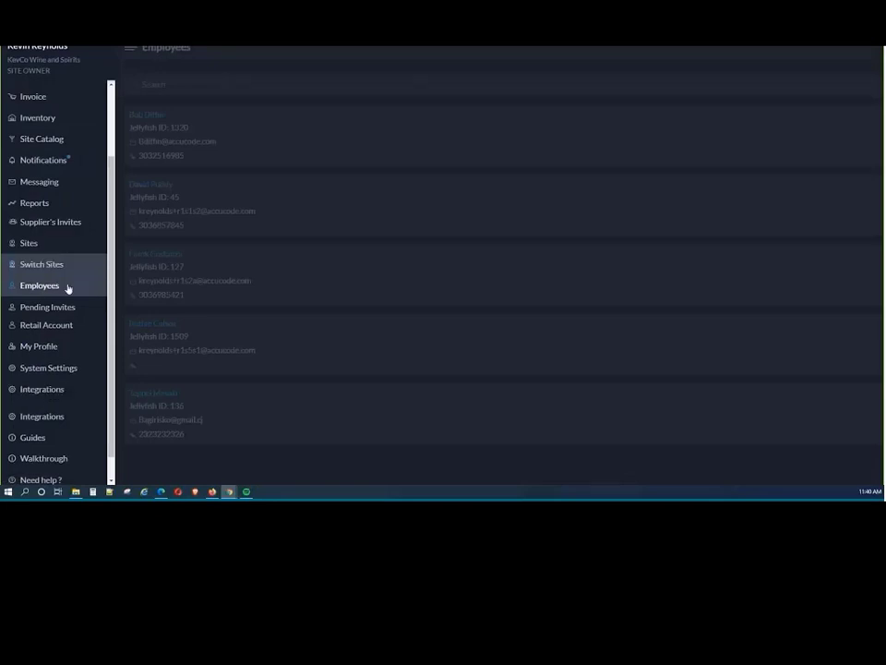
{"action": "scroll", "coordinate": [67, 289], "scroll_direction": "down", "scroll_amount": 1}
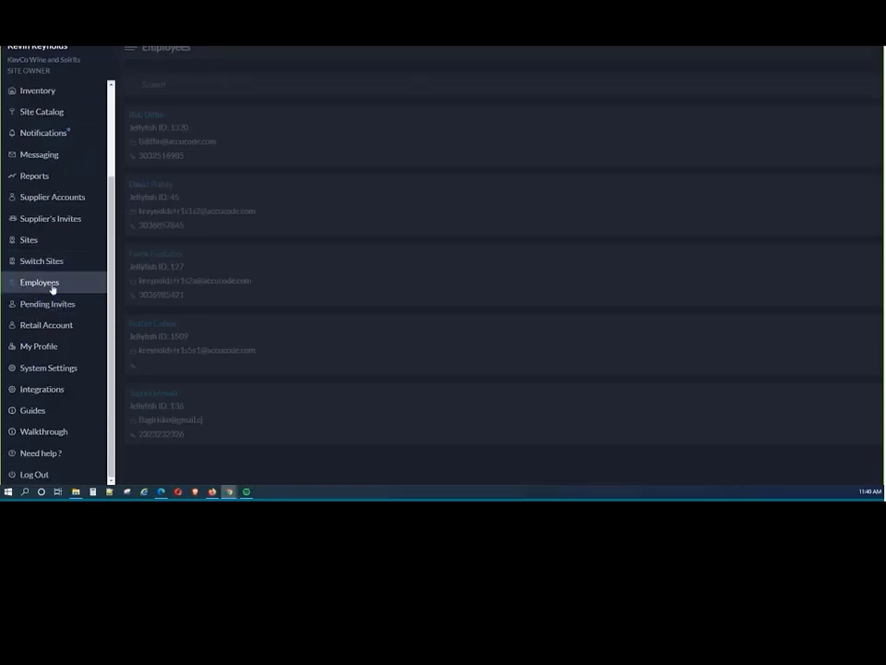